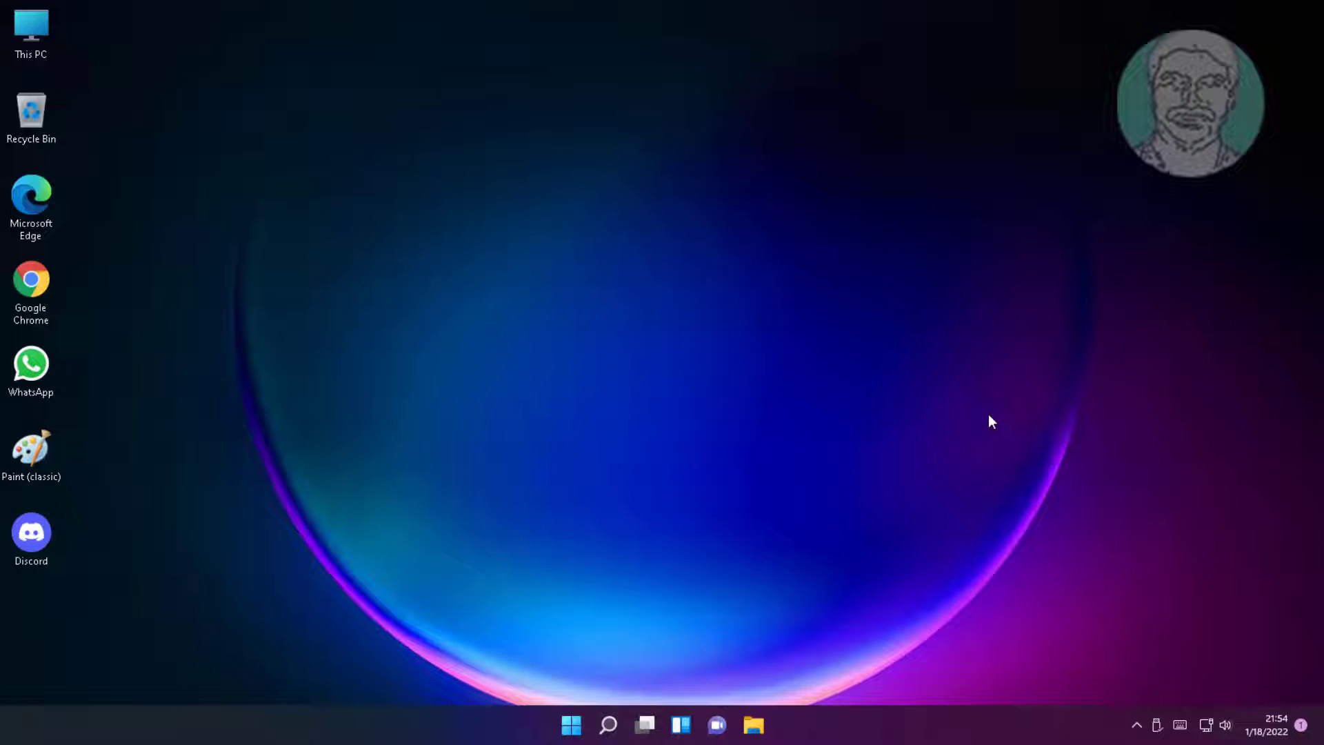
Search for 'cmd' and run Command Prompt as administrator, reaching the UAC prompt
{"action": "left_click", "coordinate": [608, 724]}
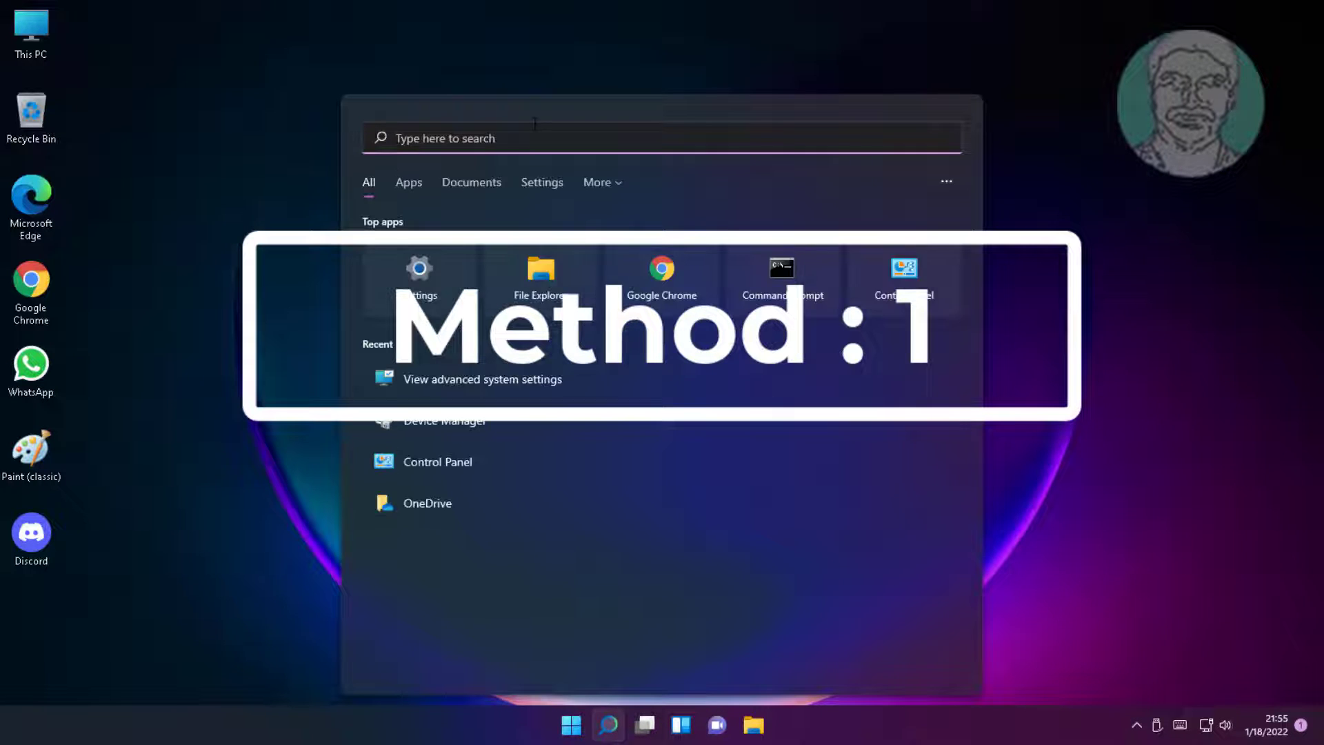
{"action": "type", "text": "cmd"}
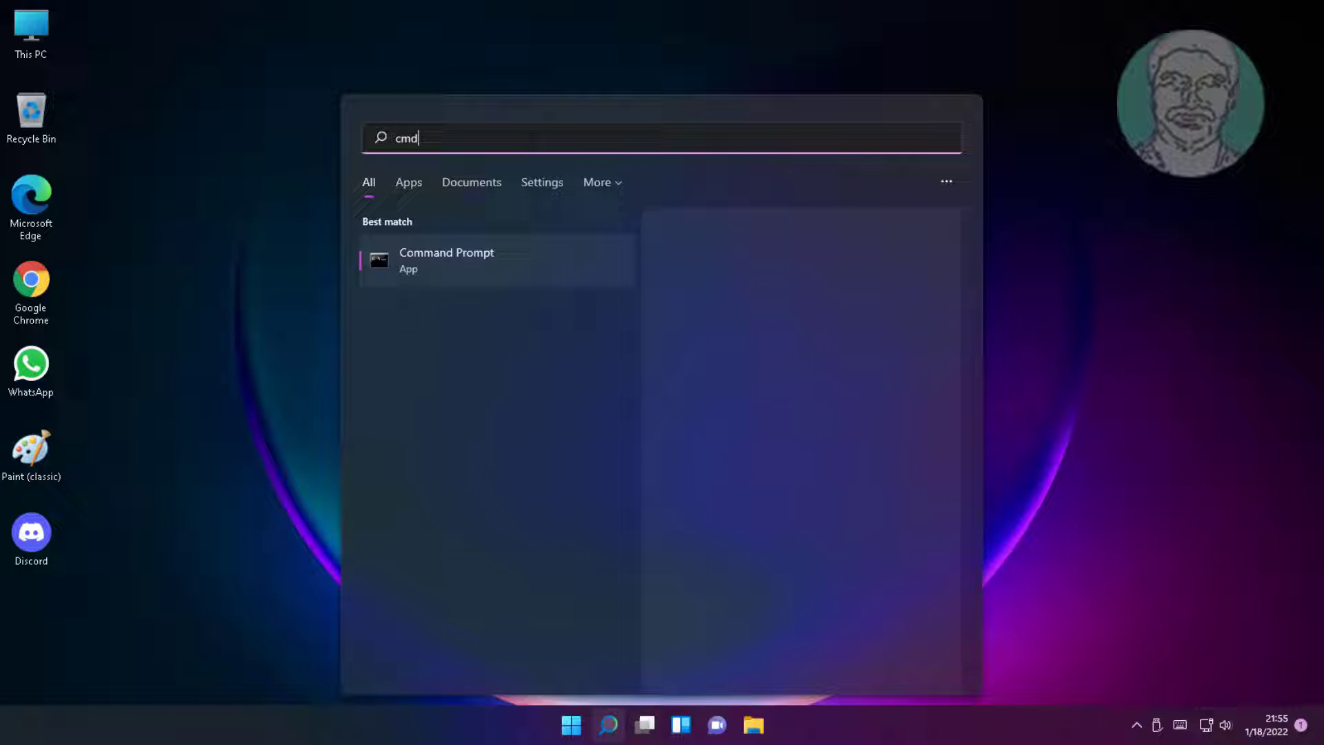
{"action": "right_click", "coordinate": [437, 251]}
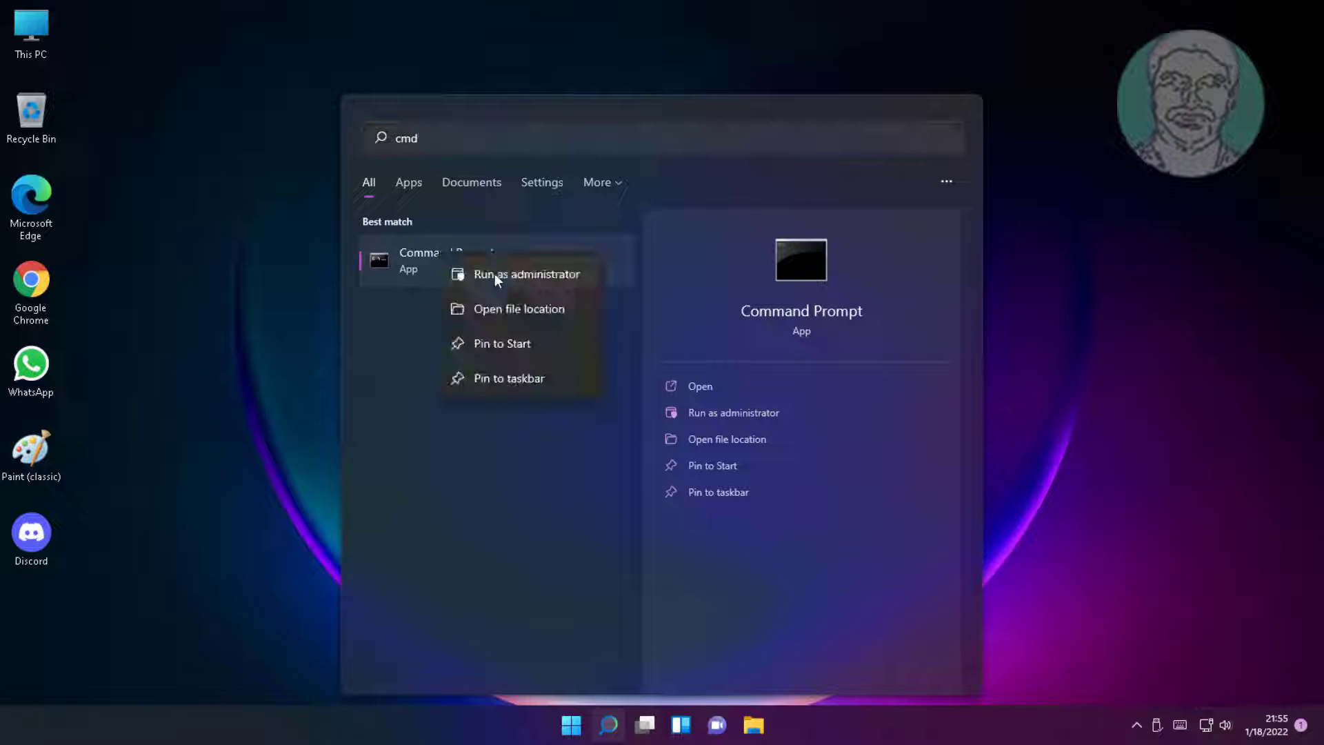
{"action": "left_click", "coordinate": [495, 273]}
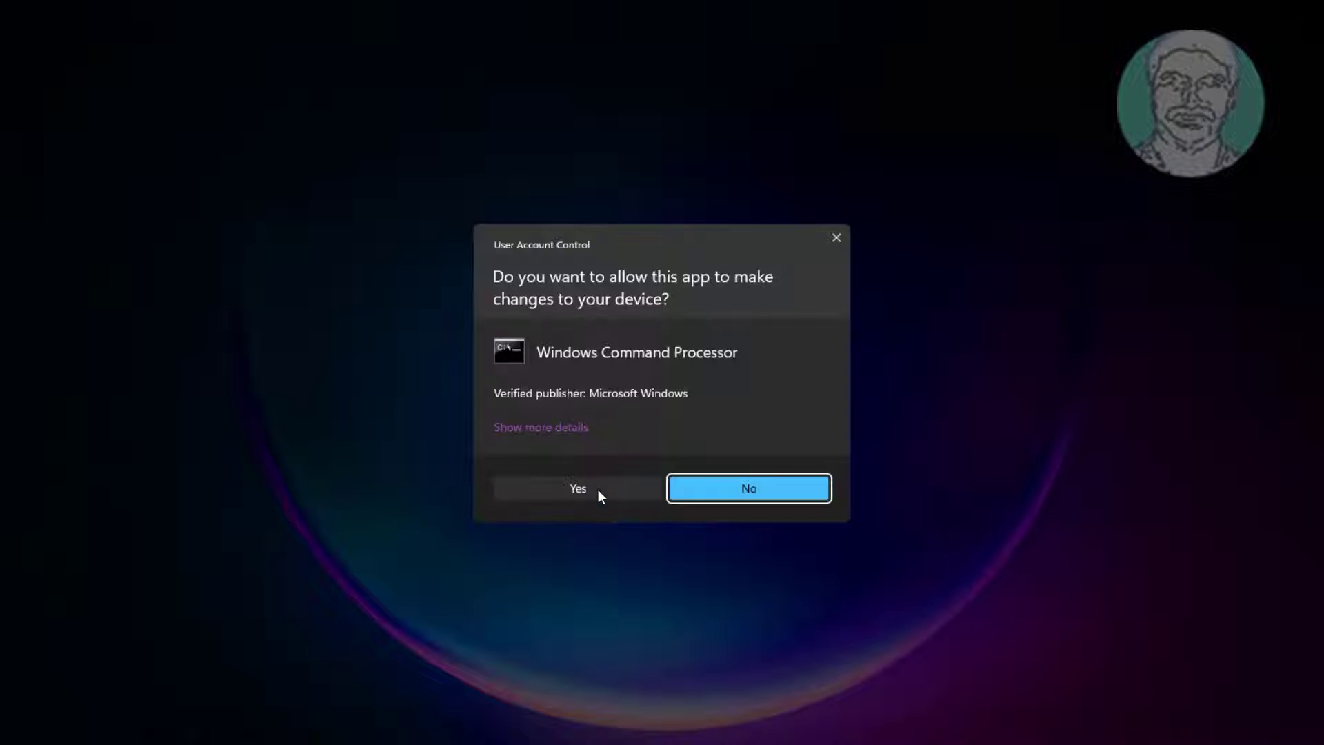
Approve elevation, schedule 'chkdsk c: /f /x /r' for next restart with Y, then exit
{"action": "left_click", "coordinate": [598, 490]}
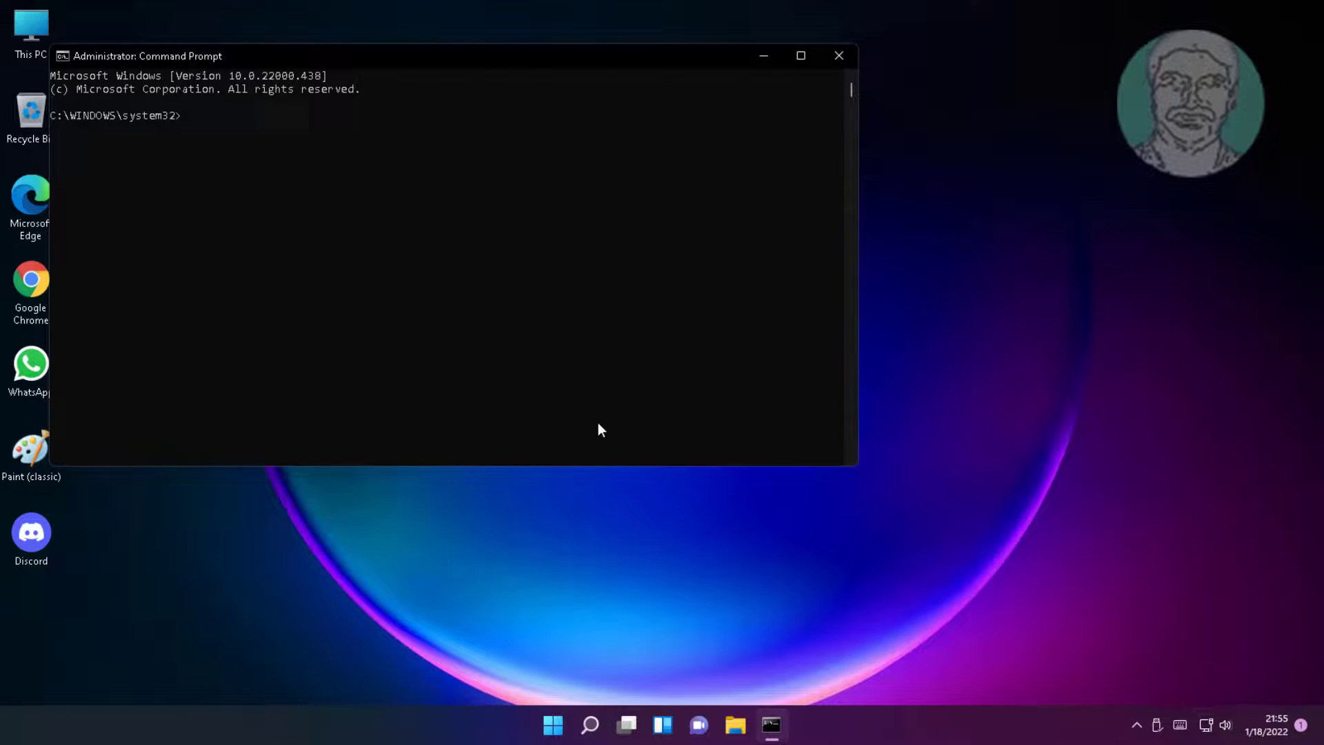
{"action": "type", "text": "chkdsk c: /f /x /r"}
{"action": "key", "text": "Return"}
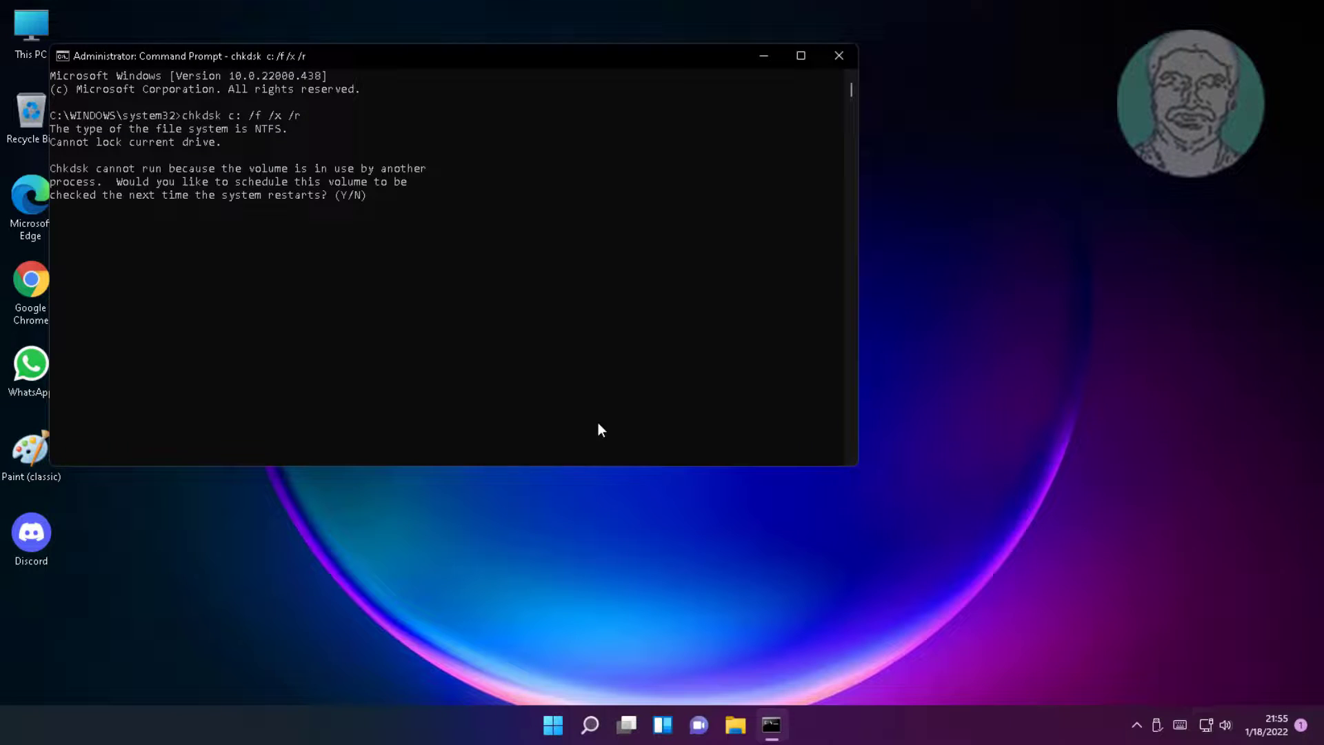
{"action": "type", "text": "Y"}
{"action": "key", "text": "Return"}
{"action": "type", "text": "exit"}
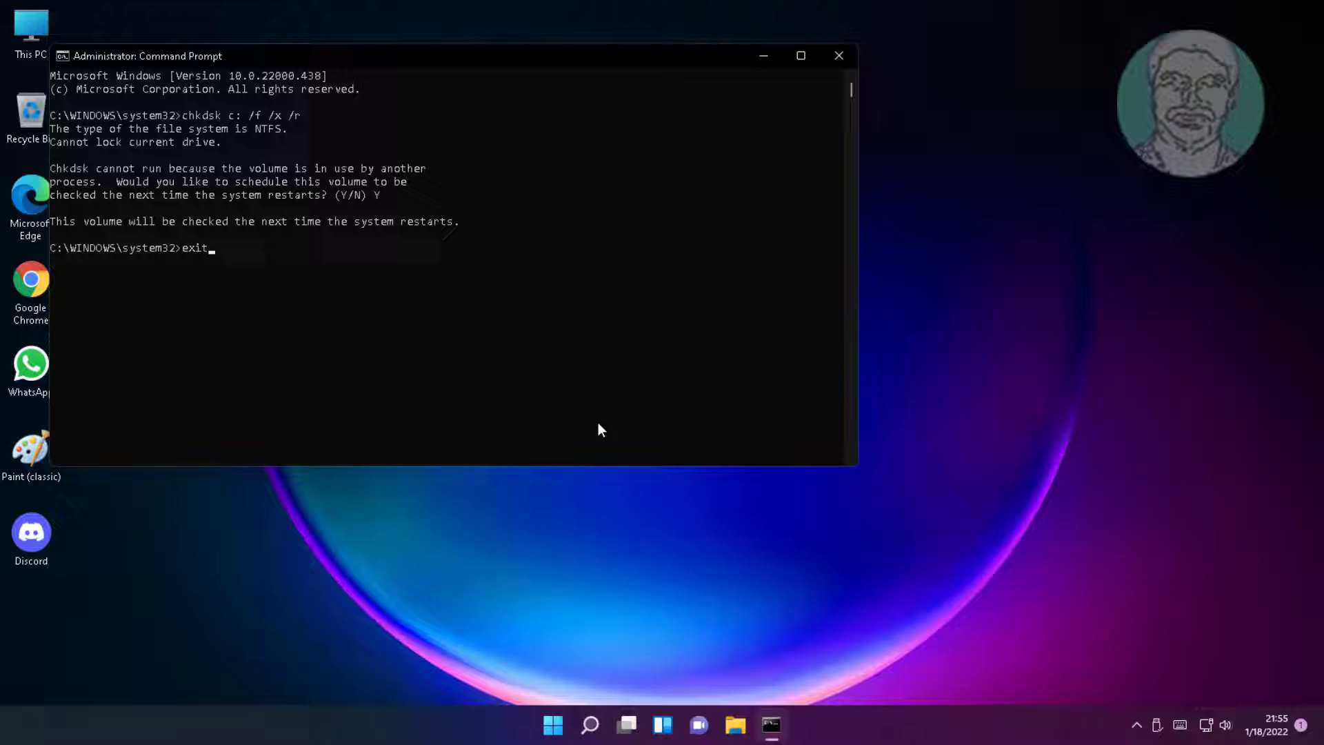
{"action": "key", "text": "Return"}
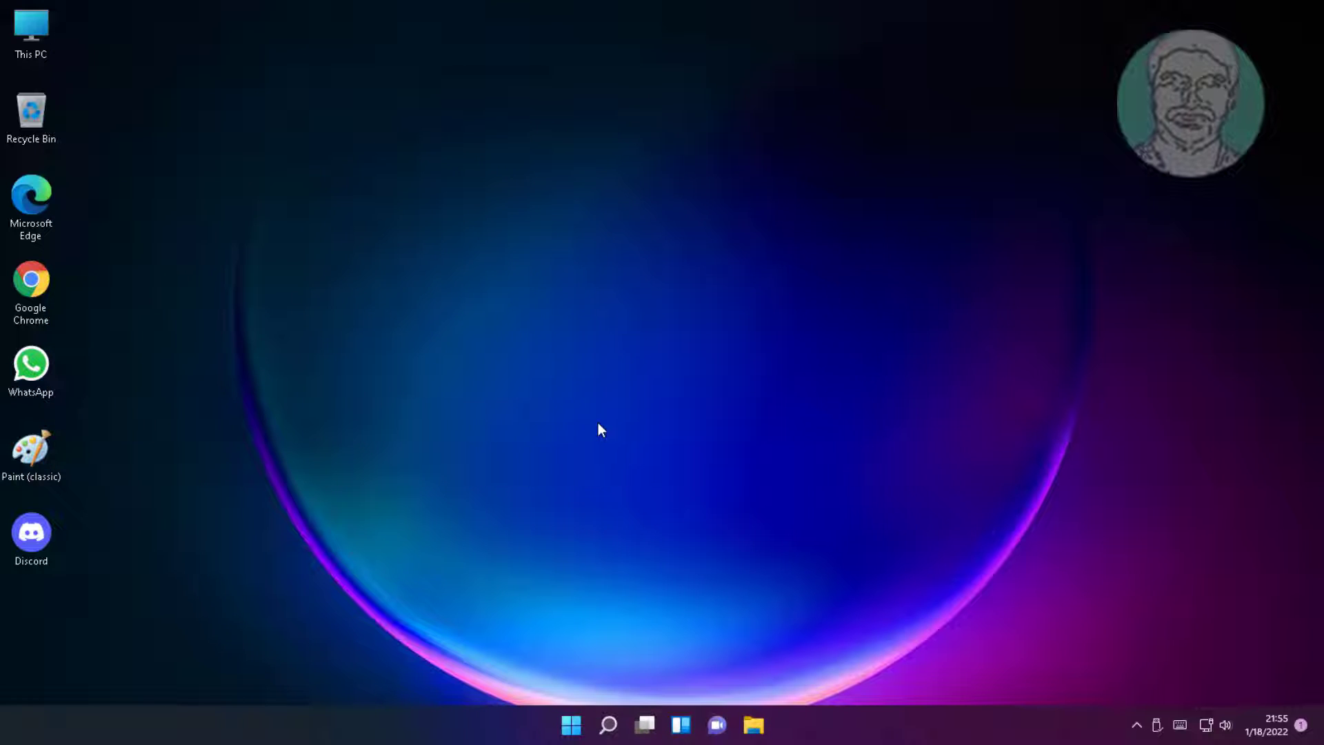
{"action": "left_click", "coordinate": [571, 724]}
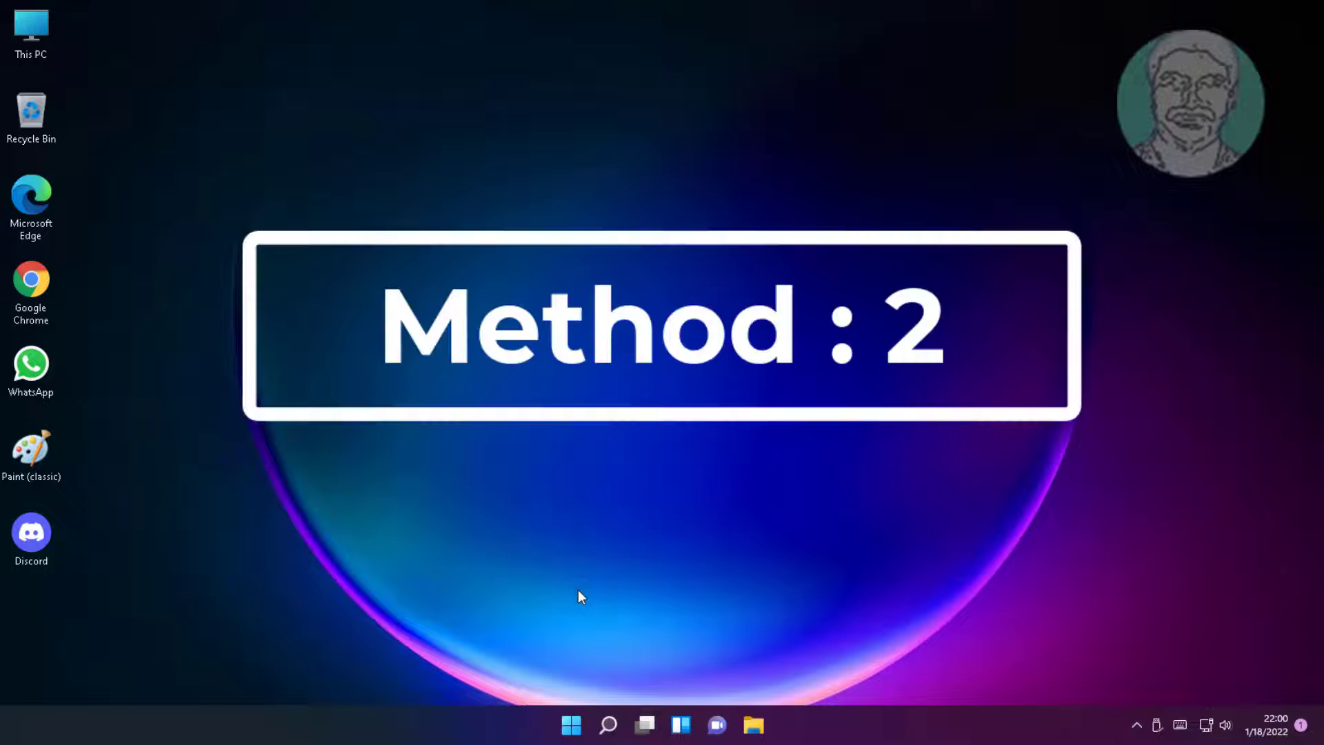
Search for 'cmd', replacing the 'control panel' query, and run Command Prompt as administrator
{"action": "left_click", "coordinate": [607, 724]}
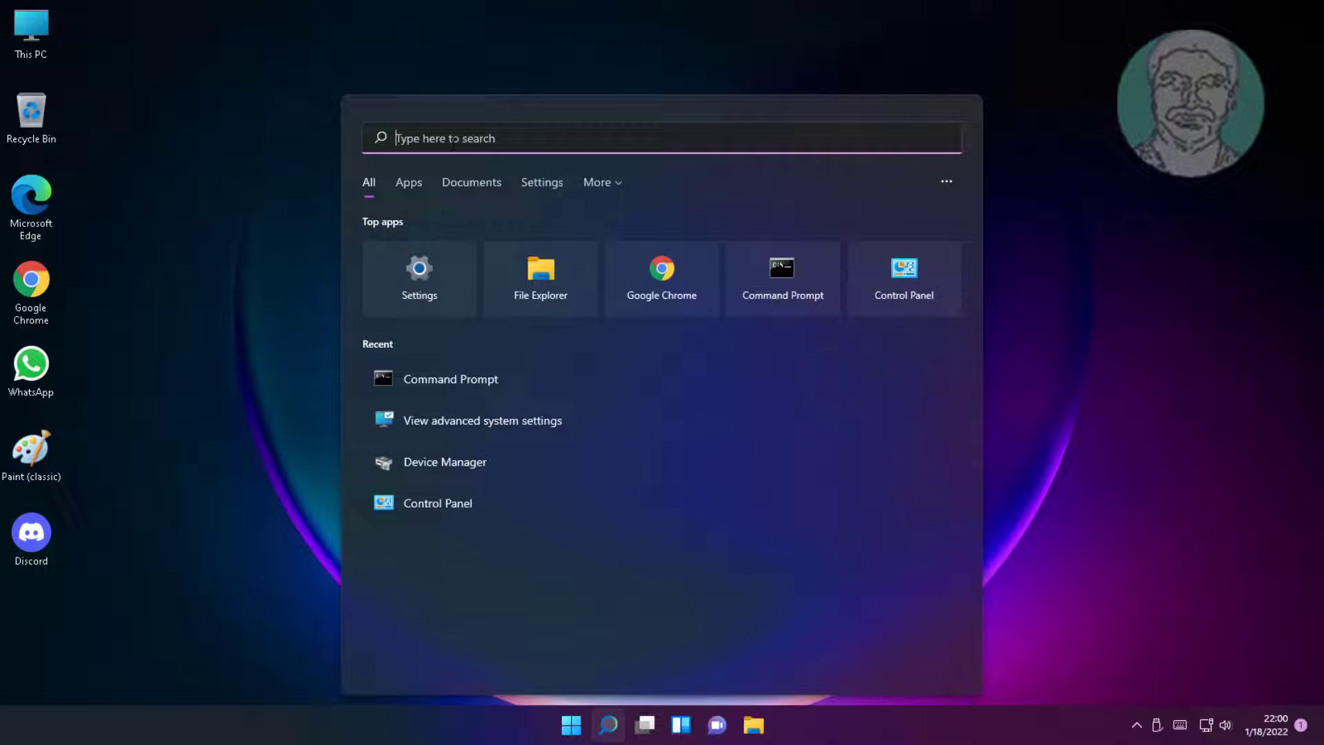
{"action": "type", "text": "control panel"}
{"action": "key", "text": "ctrl+a"}
{"action": "type", "text": "cmd"}
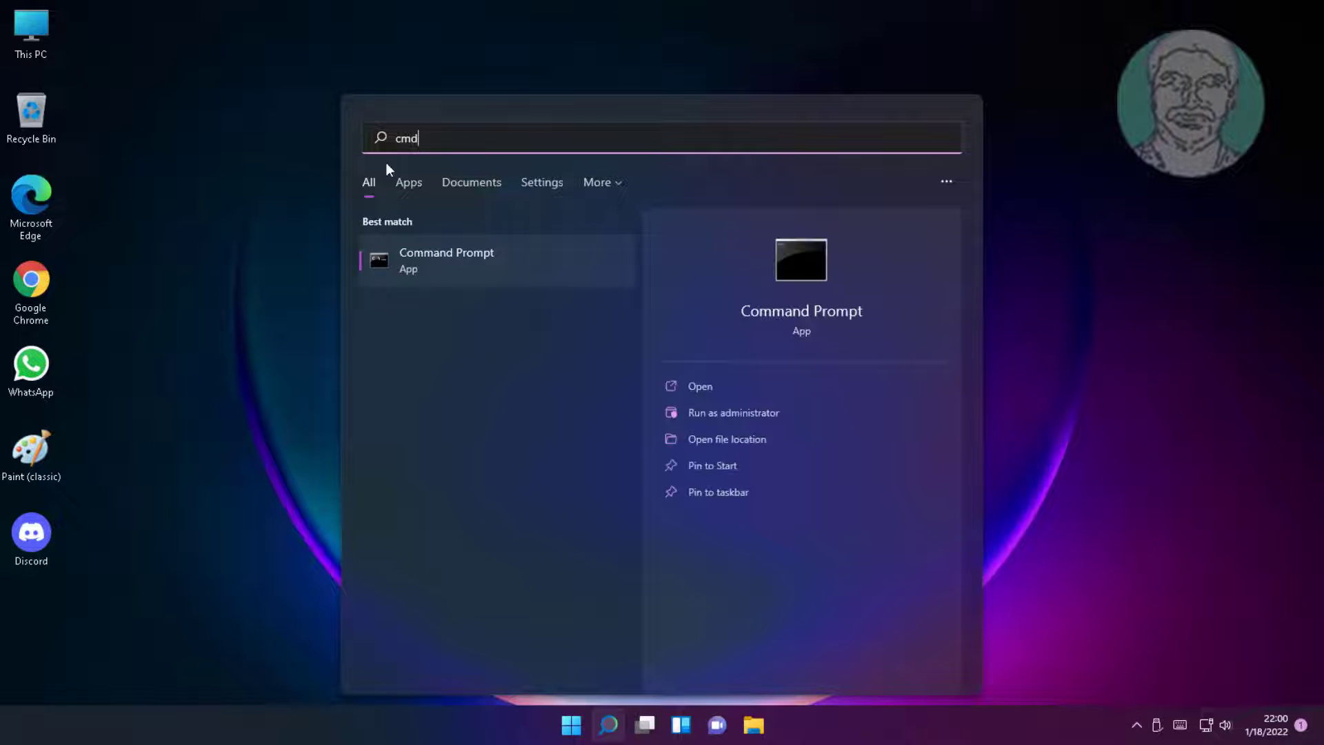
{"action": "right_click", "coordinate": [487, 271]}
{"action": "left_click", "coordinate": [487, 271]}
{"action": "left_click", "coordinate": [1053, 409]}
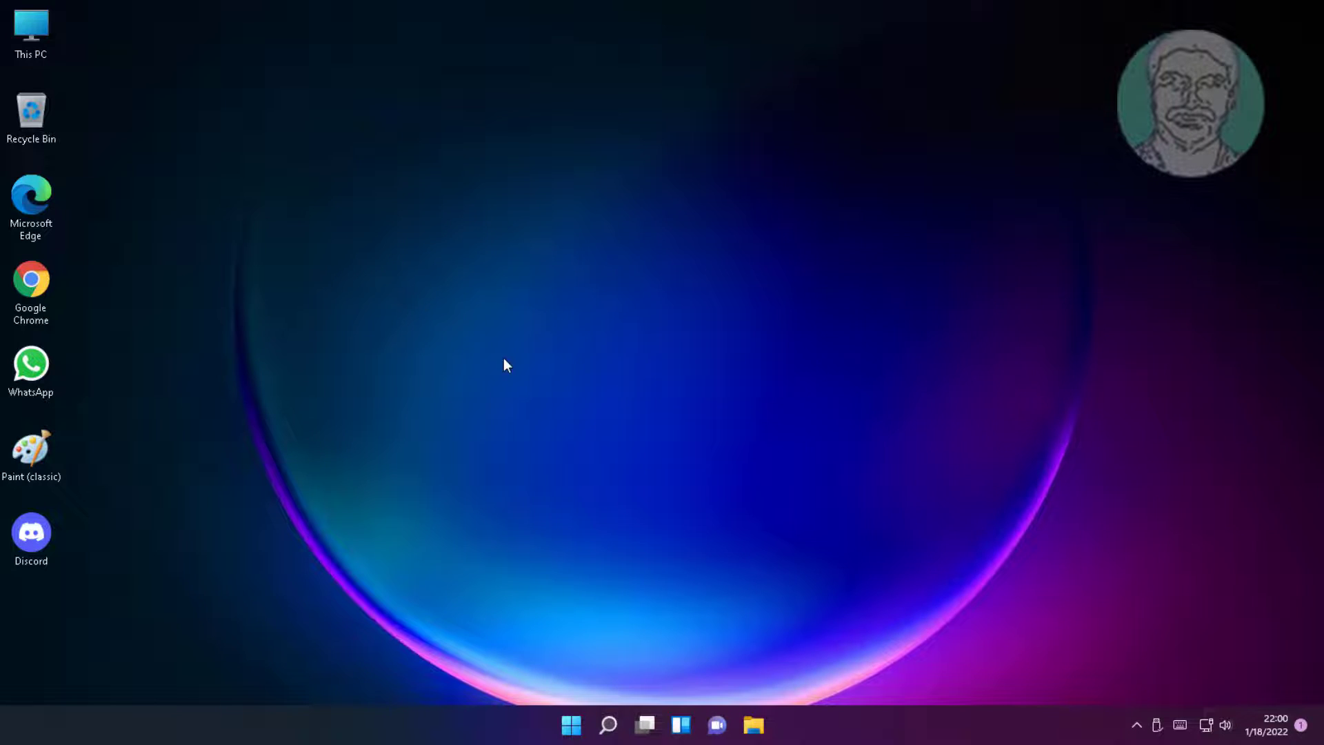
Approve the admin prompt and run 'sfc /scannow', which finds no integrity violations
{"action": "key", "text": "Return"}
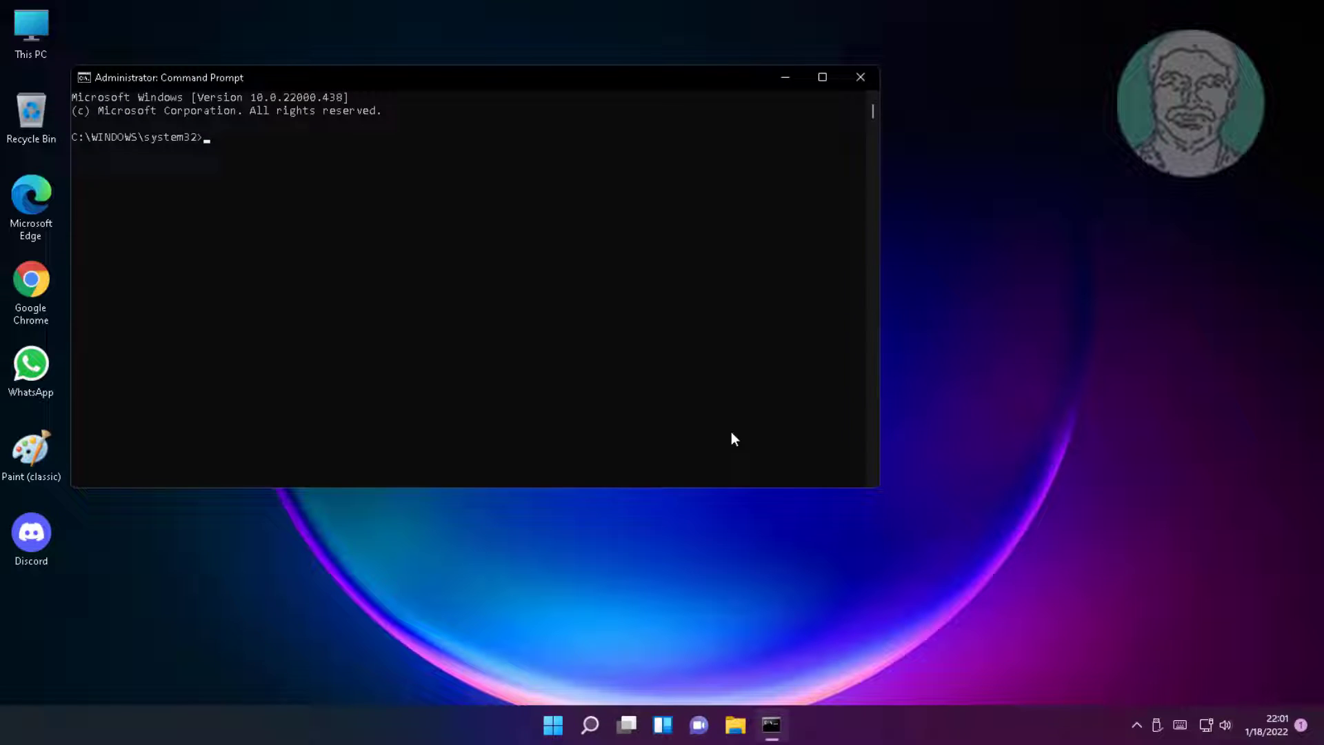
{"action": "type", "text": "sfc /scannow"}
{"action": "key", "text": "Return"}
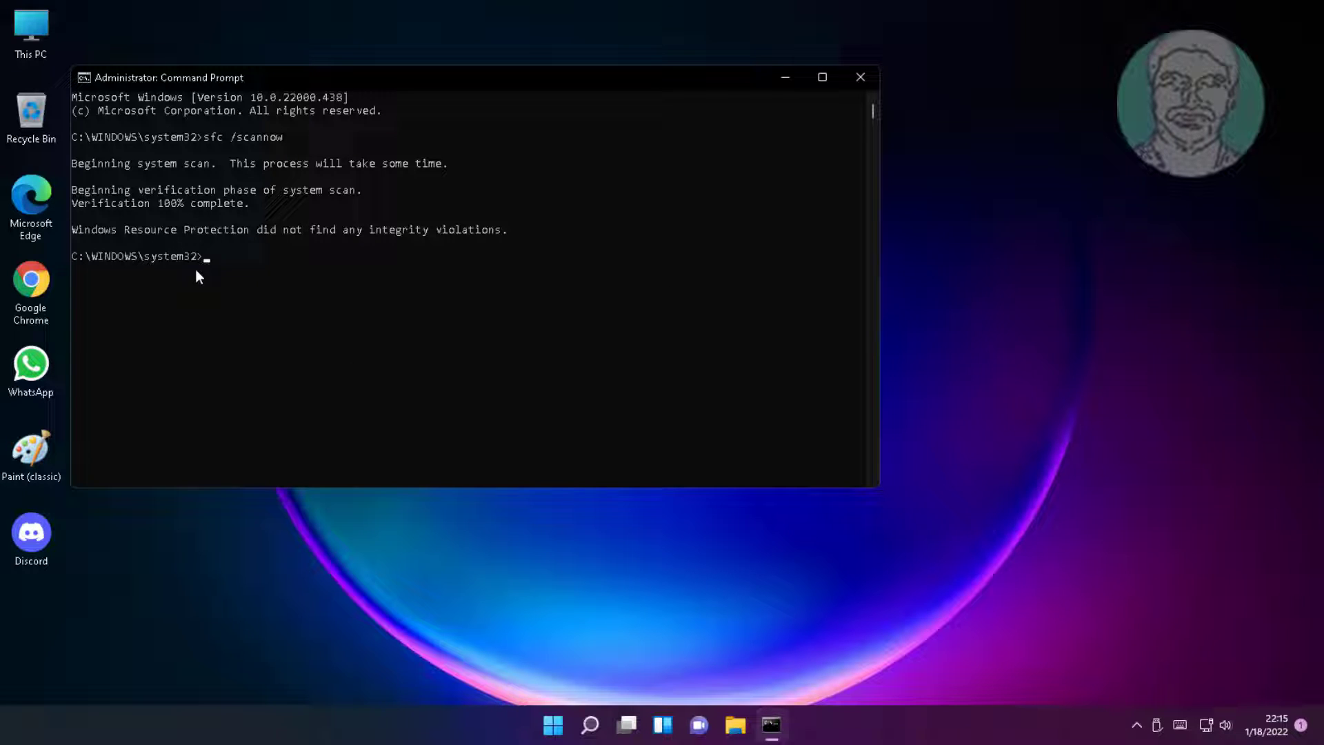
Run 'dism /online /cleanup-image /restorehealth' to a successful restore, then exit Command Prompt
{"action": "left_click", "coordinate": [420, 304]}
{"action": "type", "text": "dism /online /cleanup-image /restoreh"}
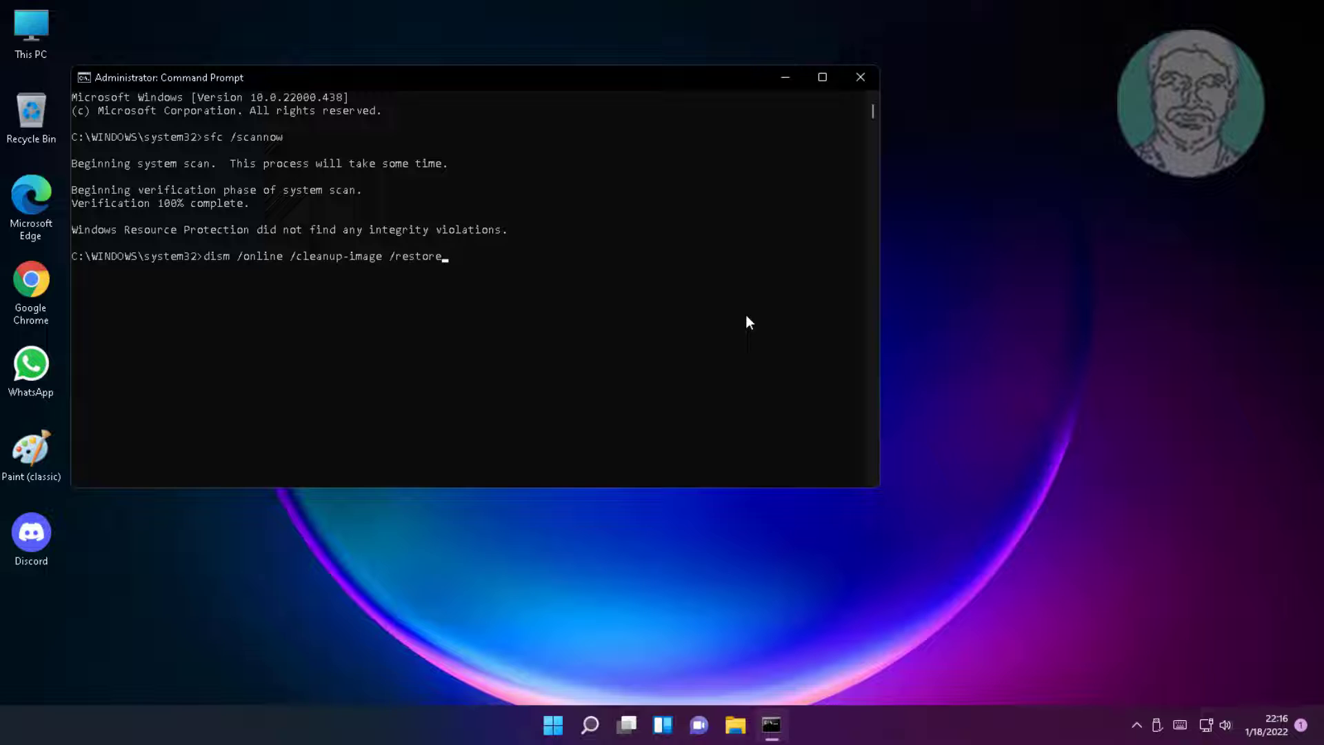
{"action": "type", "text": "ealth"}
{"action": "key", "text": "Return"}
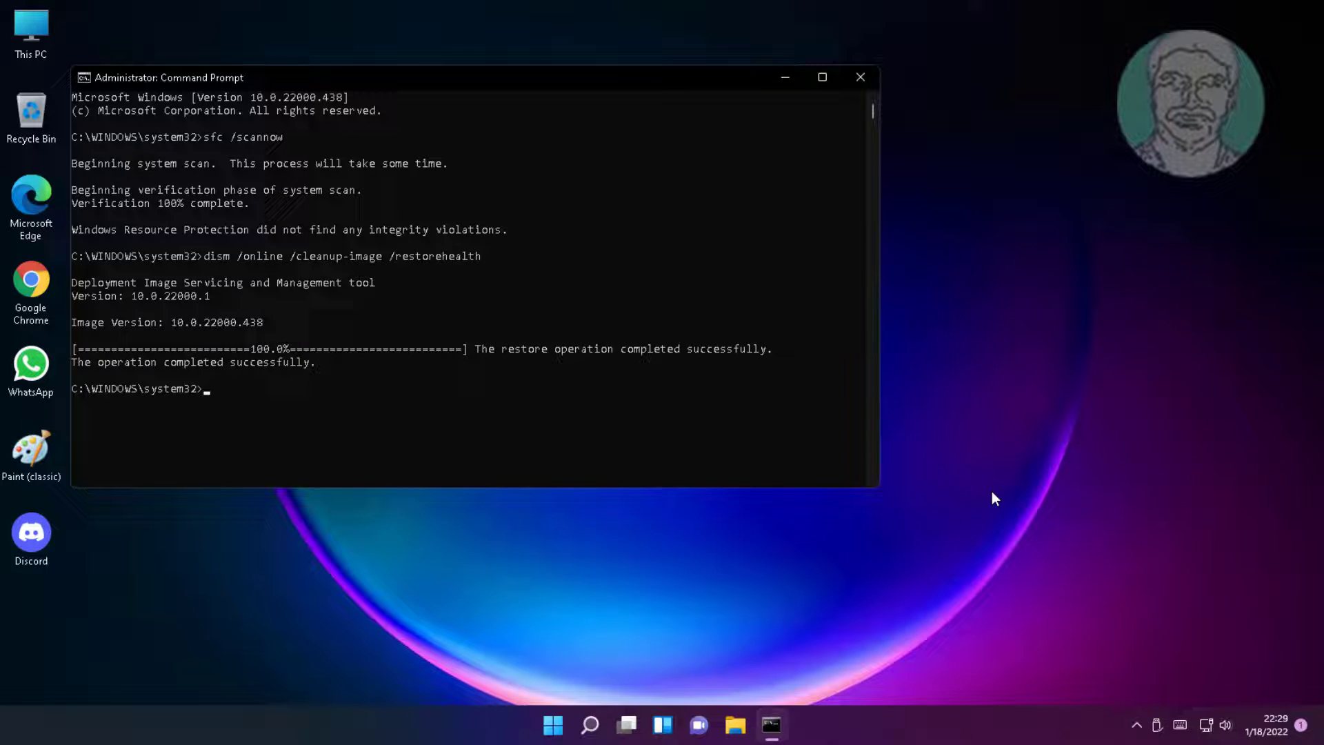
{"action": "type", "text": "exit"}
{"action": "key", "text": "Return"}
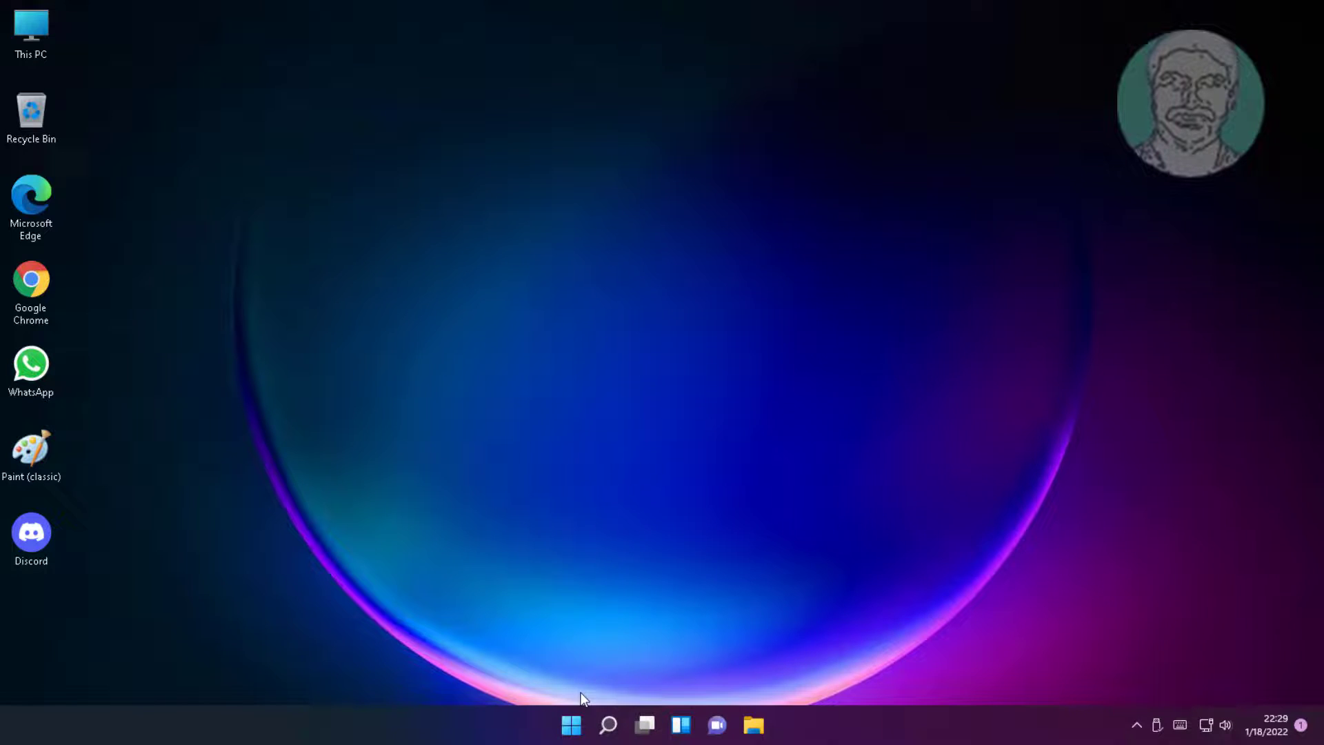
Launch the Settings app from the Start menu
{"action": "left_click", "coordinate": [571, 724]}
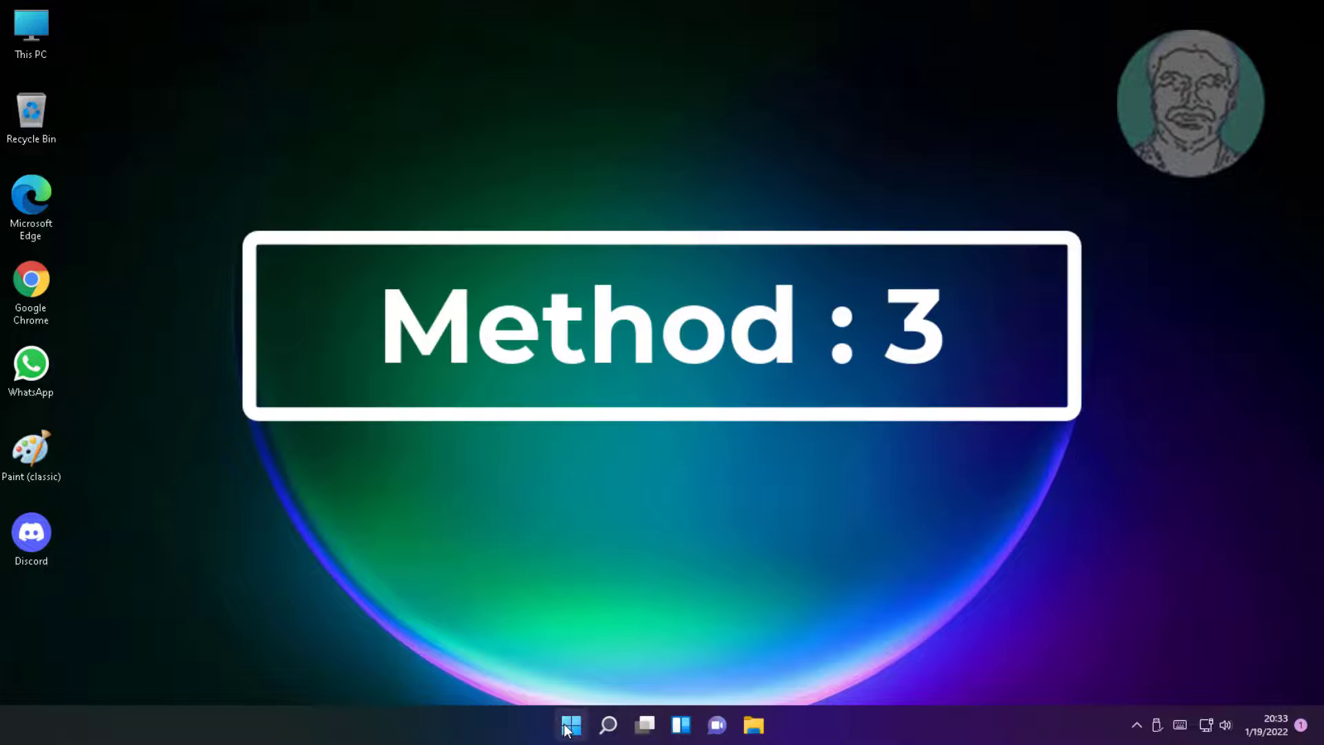
{"action": "left_click", "coordinate": [570, 723]}
{"action": "left_click", "coordinate": [778, 237]}
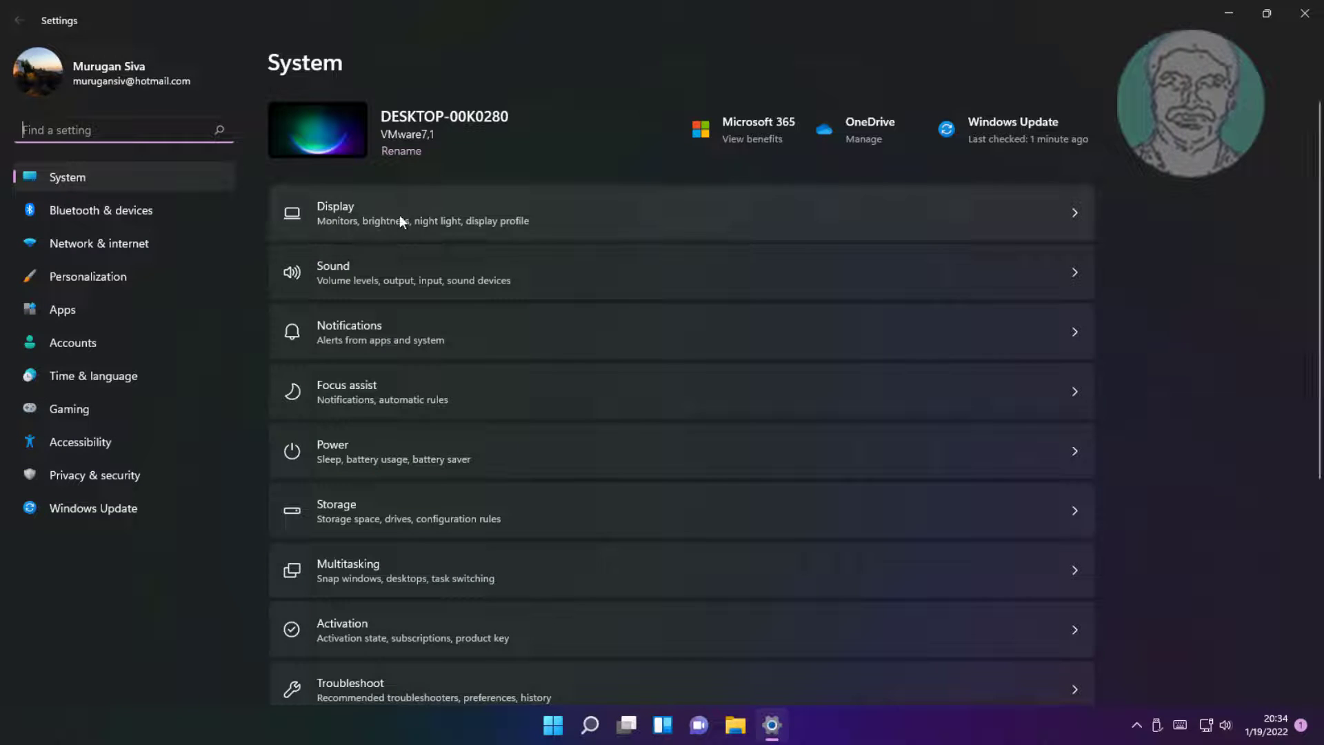
On the Display page, try 1400 × 1050 resolution and revert to 1600 × 900
{"action": "left_click", "coordinate": [438, 217]}
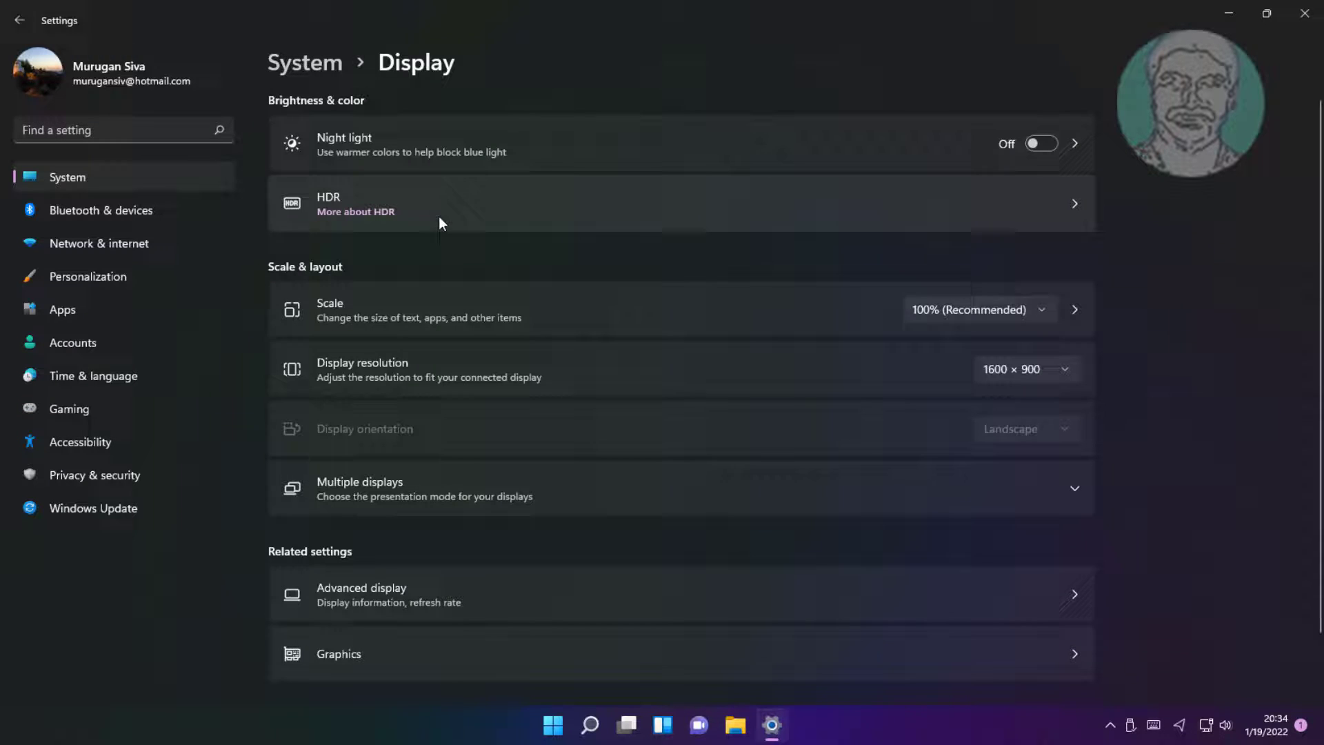
{"action": "left_click", "coordinate": [1033, 372]}
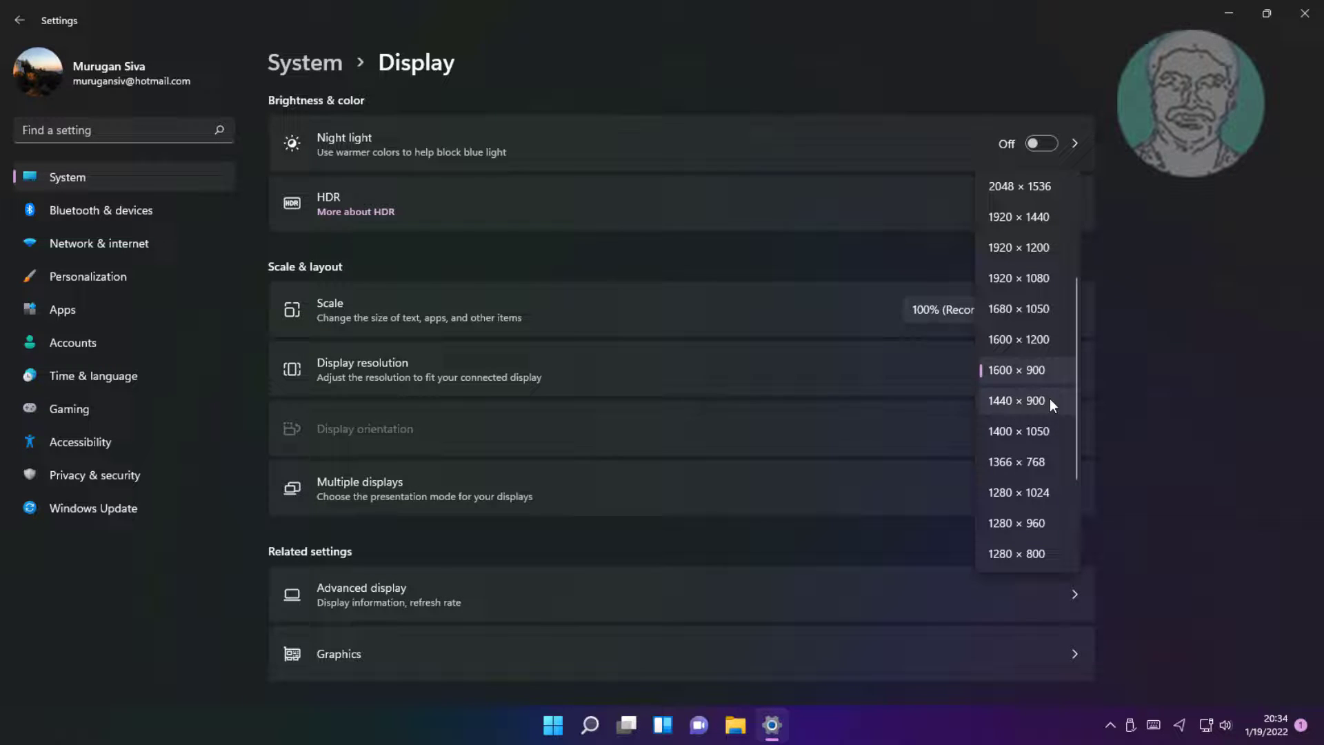
{"action": "left_click", "coordinate": [1020, 432]}
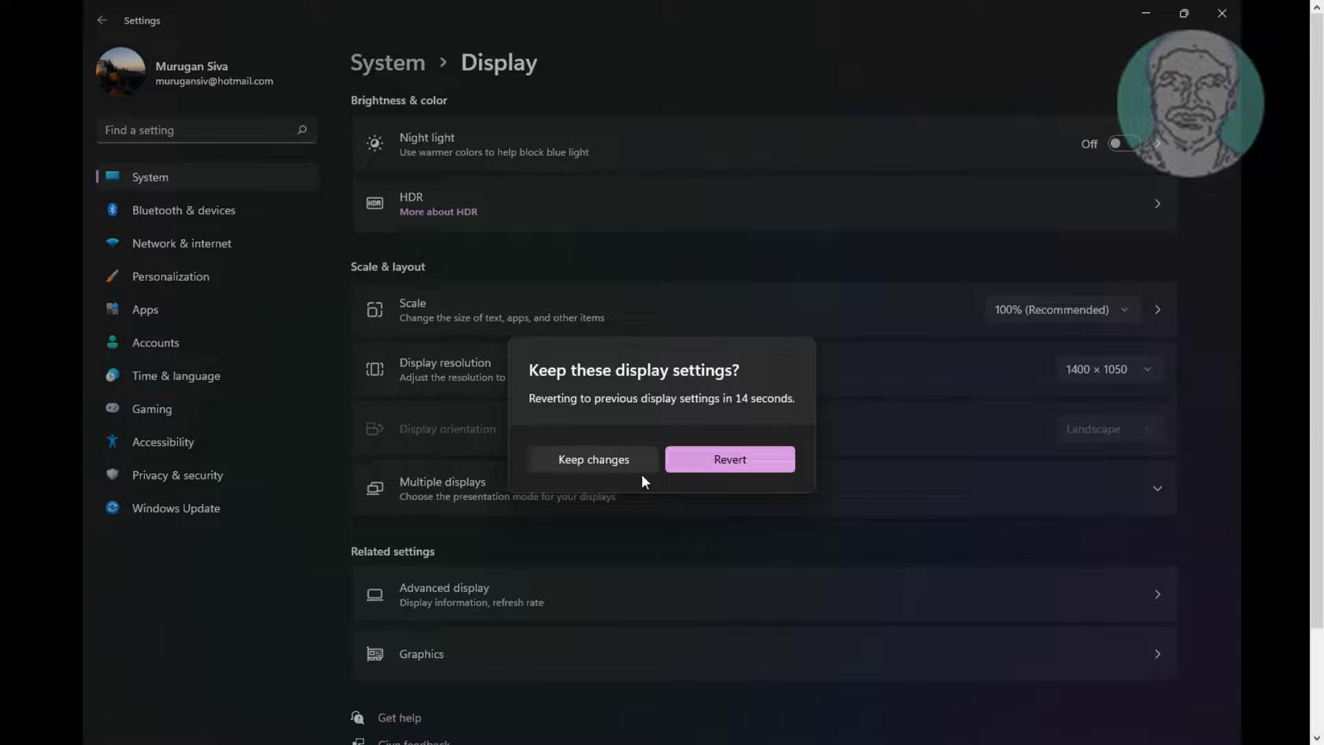
{"action": "left_click", "coordinate": [746, 465]}
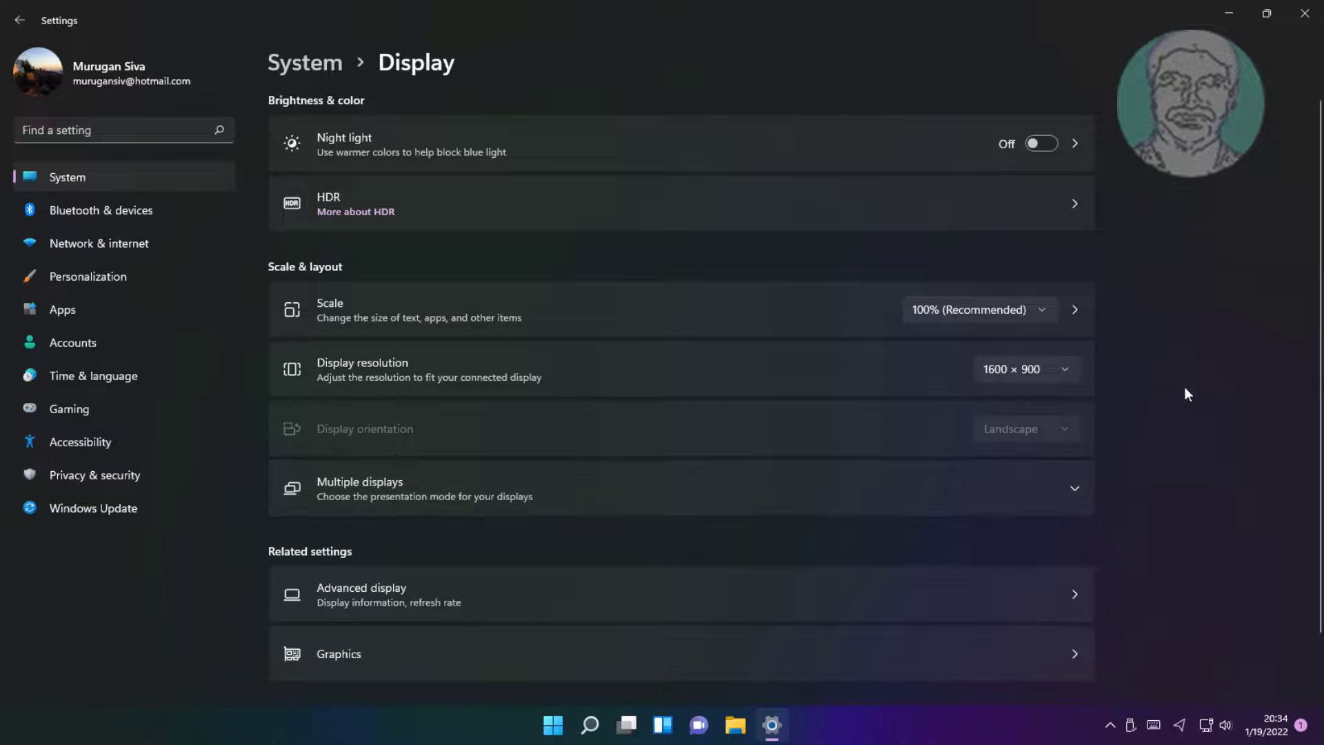
Try 1152 × 864 resolution, revert to 1600 × 900, and close Settings
{"action": "left_click", "coordinate": [1078, 369]}
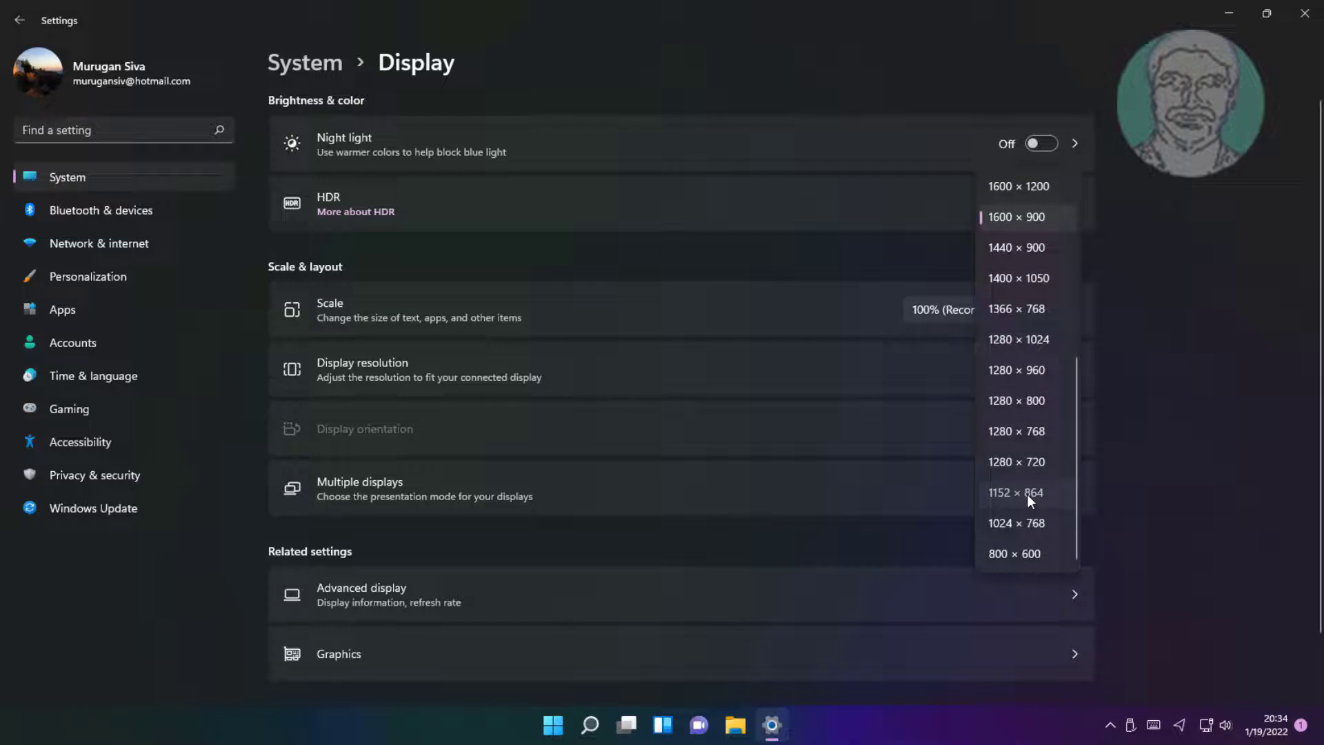
{"action": "left_click", "coordinate": [1027, 492]}
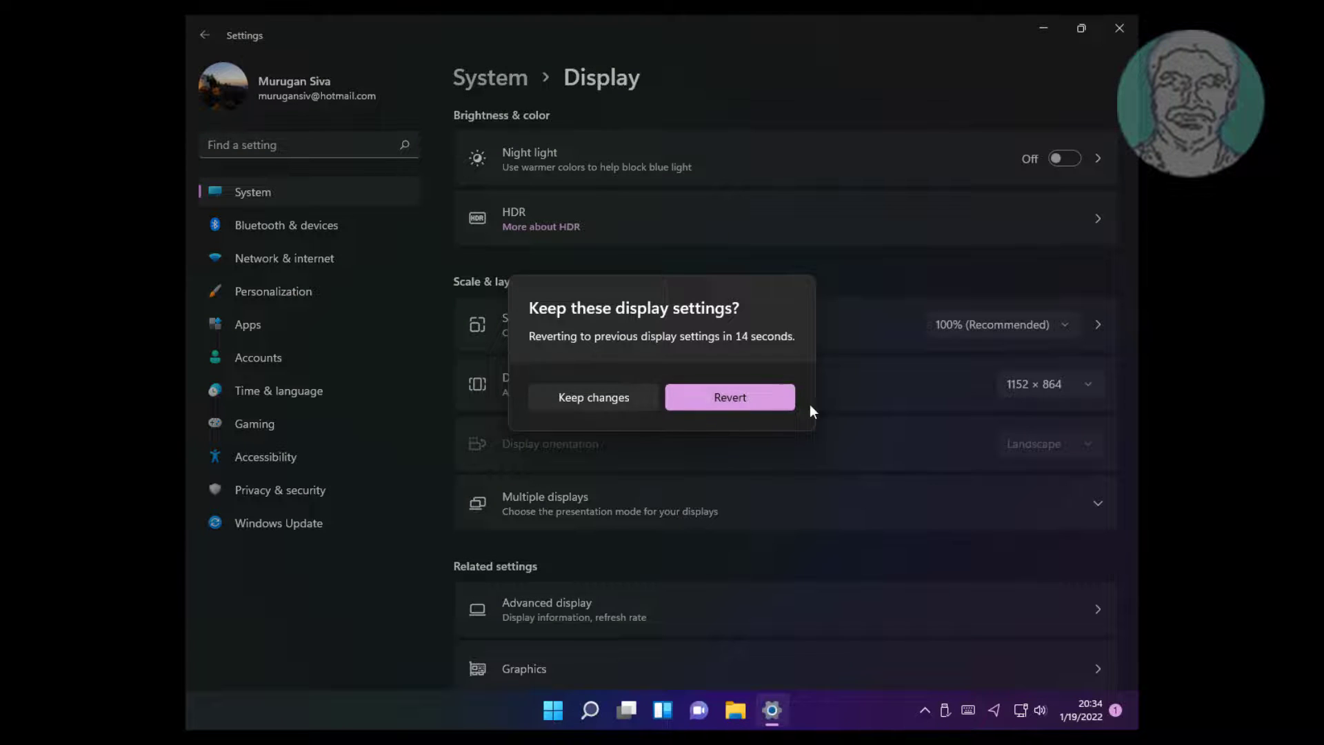
{"action": "left_click", "coordinate": [752, 396]}
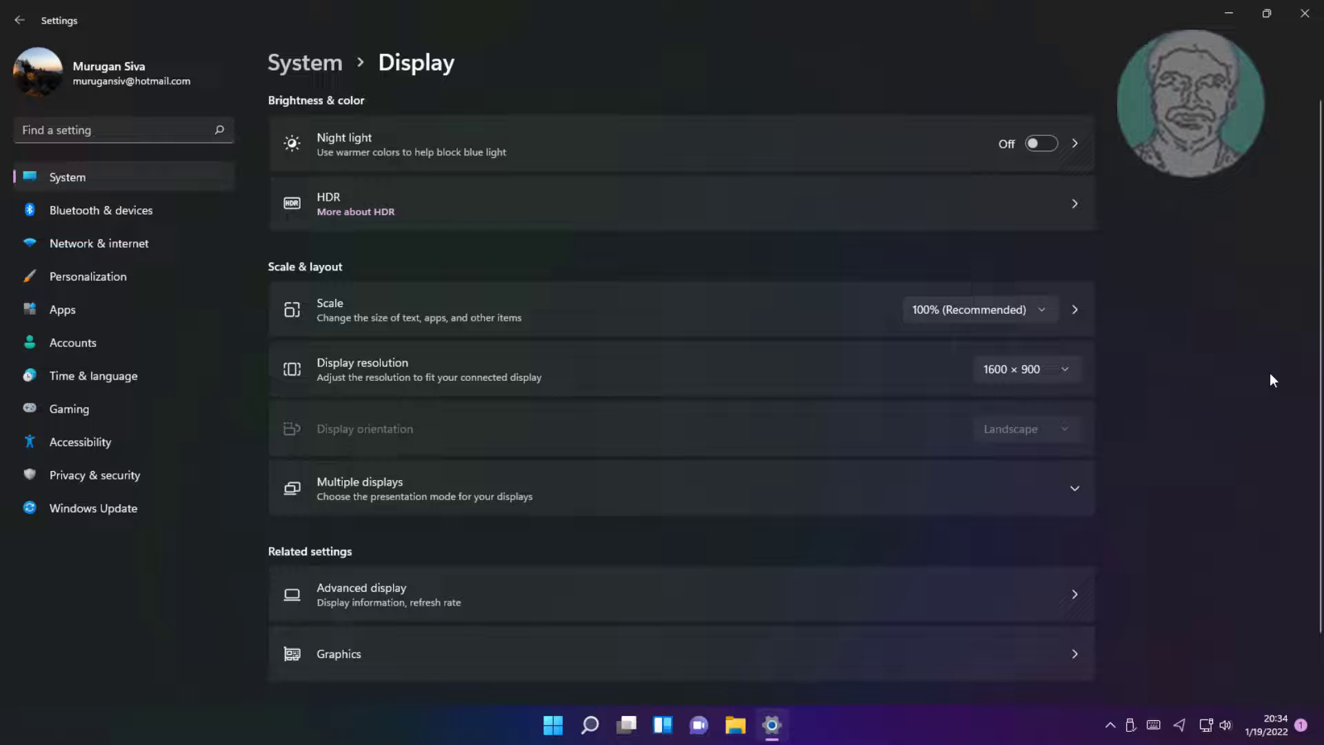
{"action": "left_click", "coordinate": [1305, 14]}
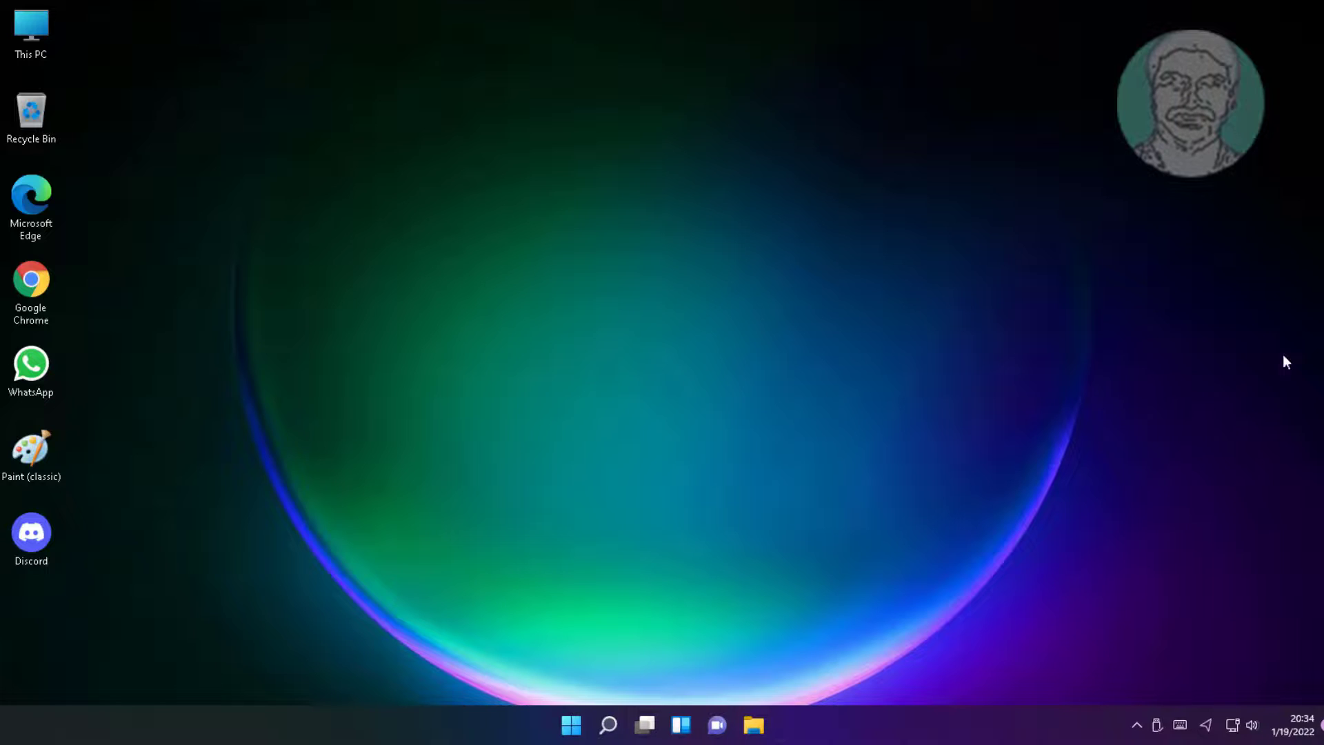
Run Windows Memory Diagnostic from search and dismiss its no-errors result notification
{"action": "left_click", "coordinate": [617, 724]}
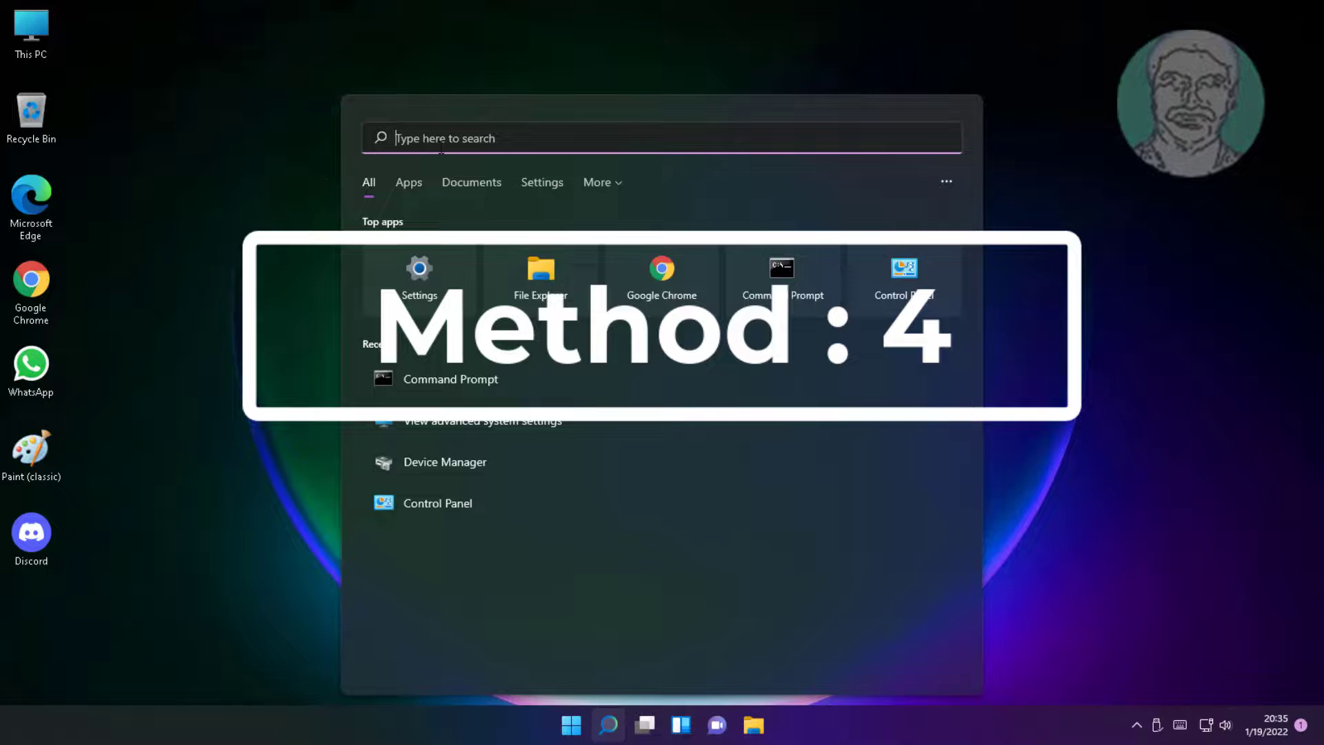
{"action": "type", "text": "memory"}
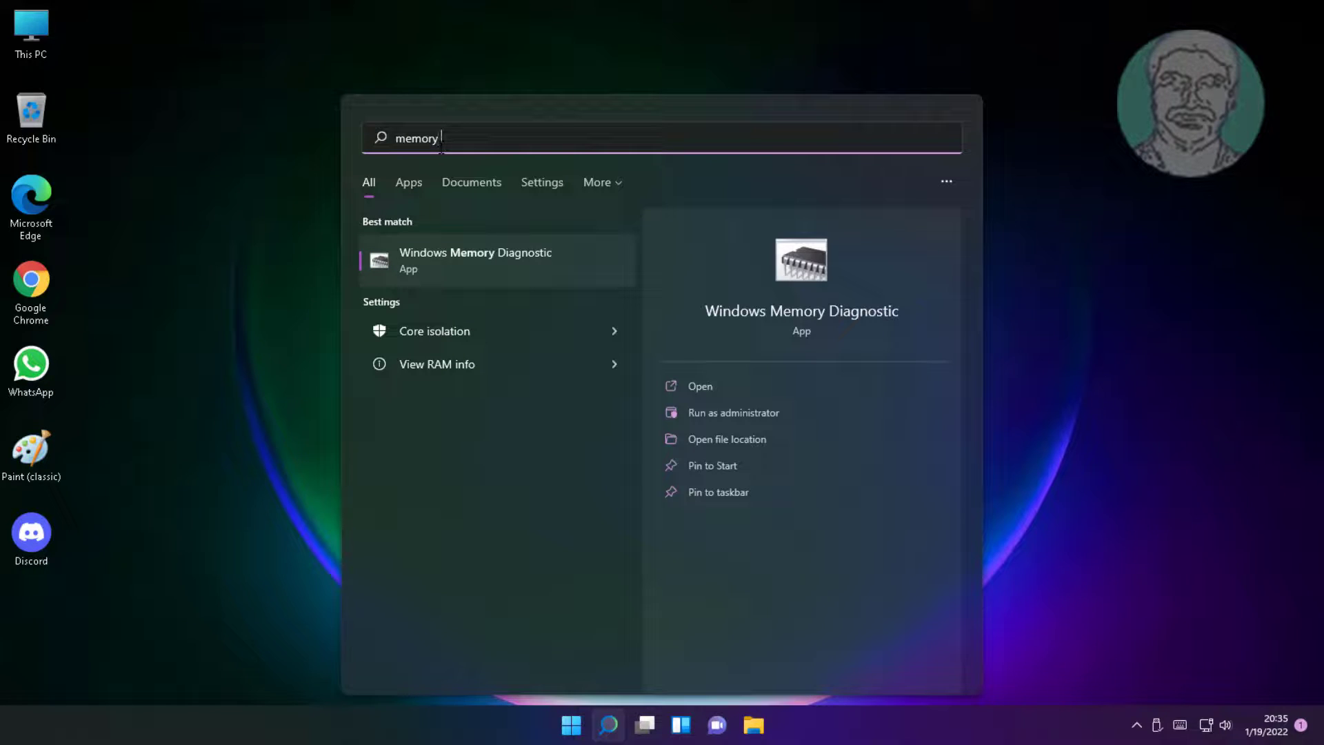
{"action": "type", "text": " diagnos"}
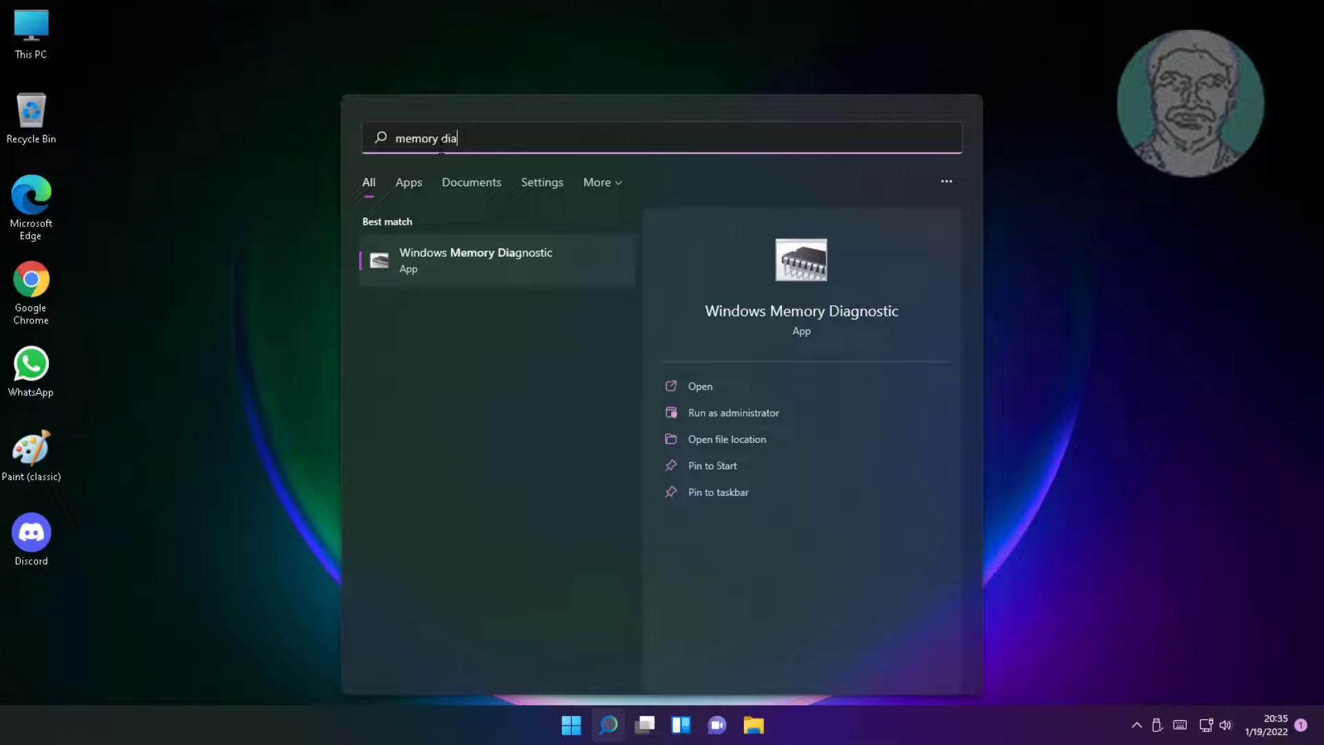
{"action": "type", "text": "tic"}
{"action": "left_click", "coordinate": [440, 243]}
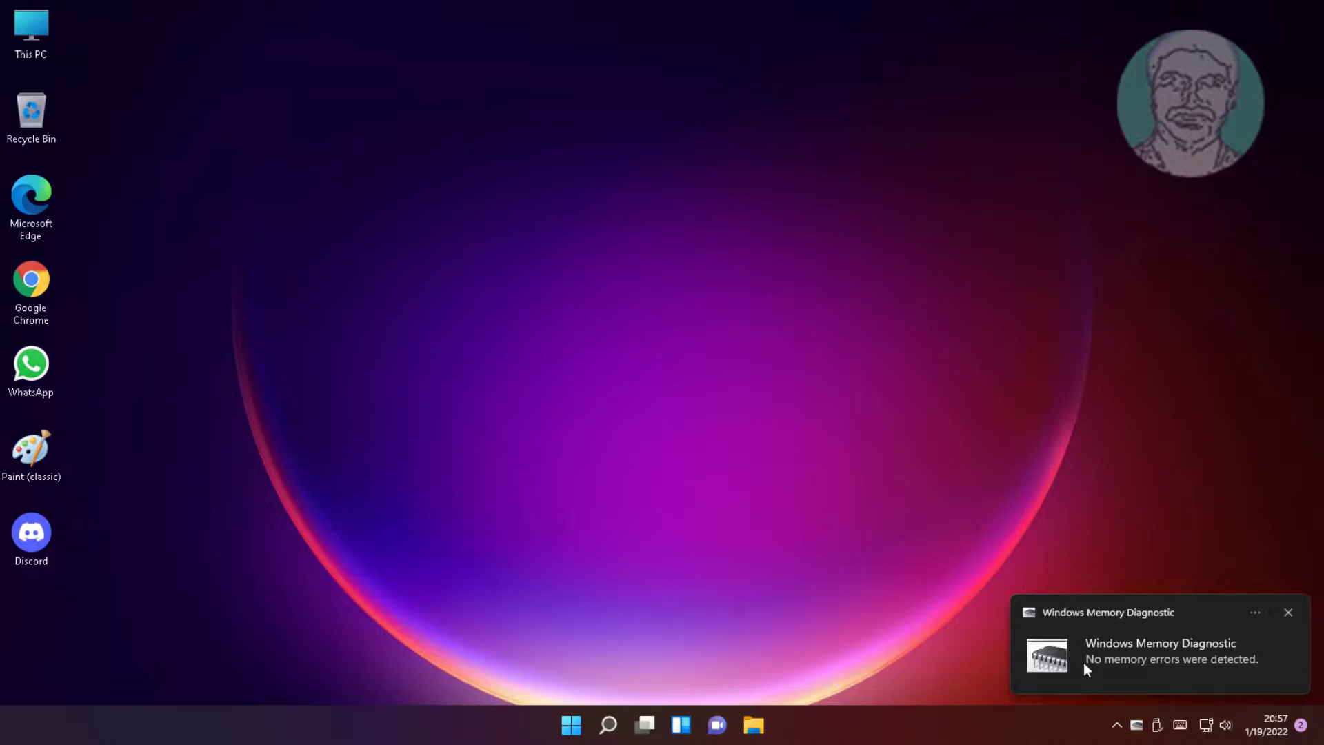
{"action": "left_click", "coordinate": [1236, 657]}
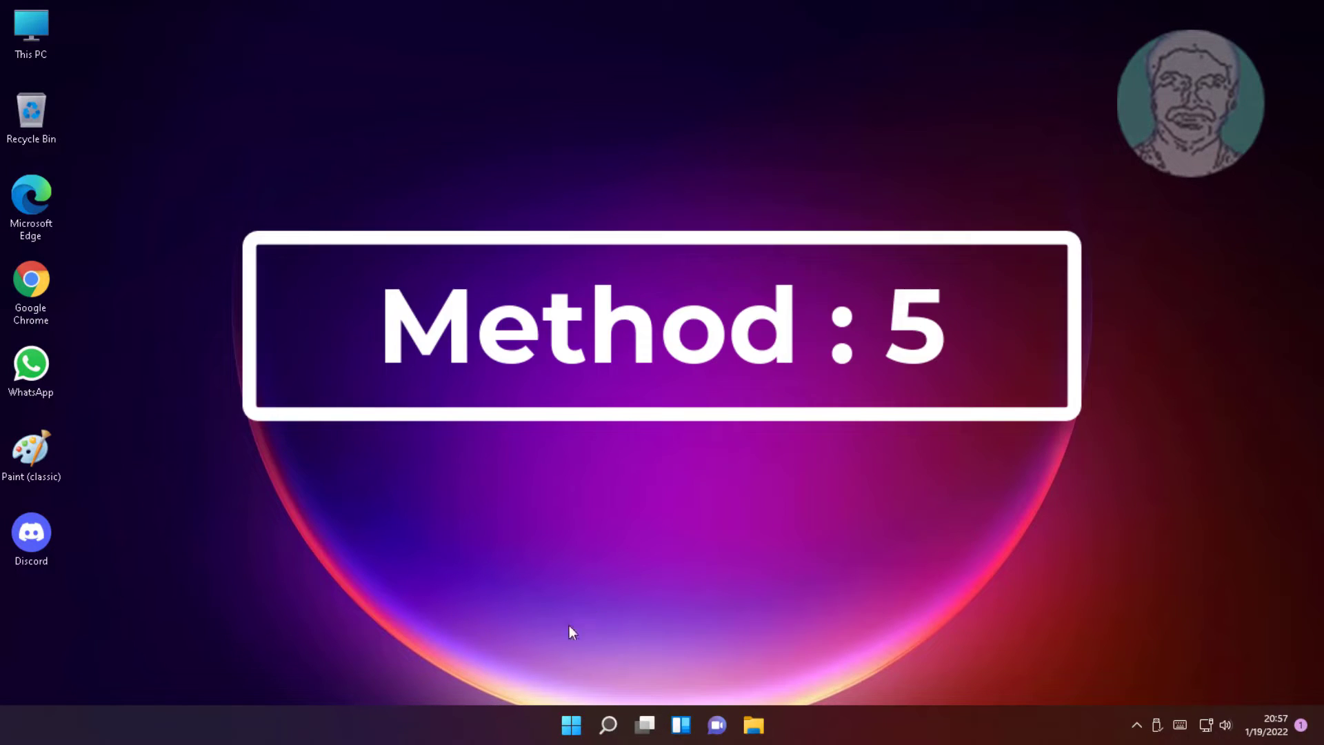
{"action": "left_click", "coordinate": [572, 725]}
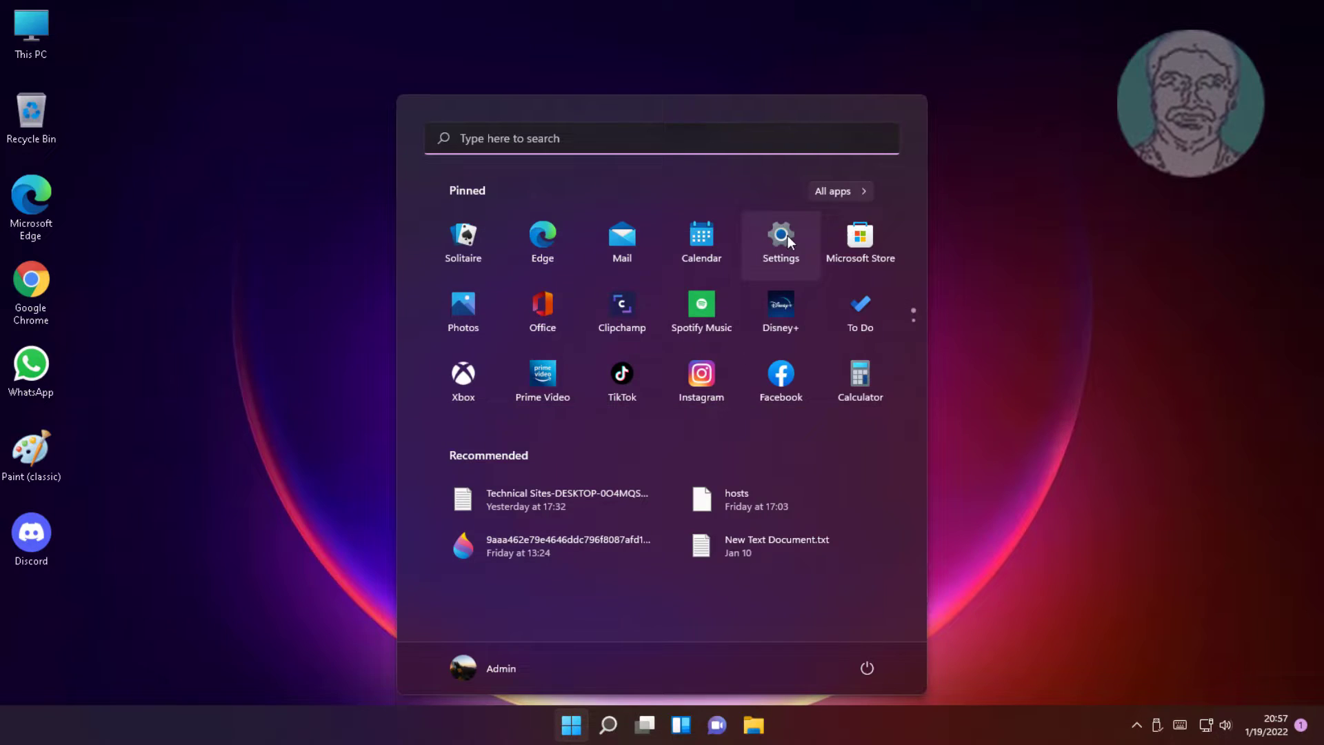
Open Settings and go to the System › Recovery page
{"action": "left_click", "coordinate": [787, 234]}
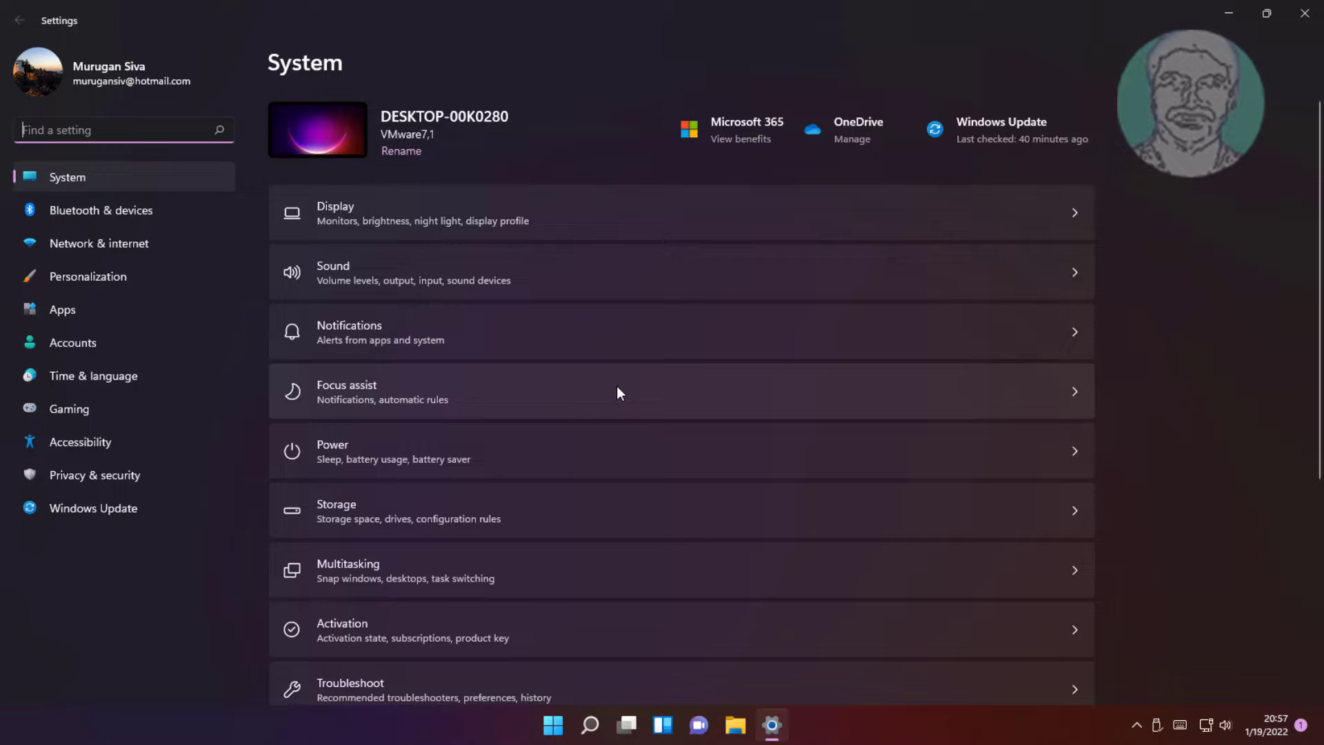
{"action": "scroll", "coordinate": [607, 417], "scroll_direction": "down", "scroll_amount": 3}
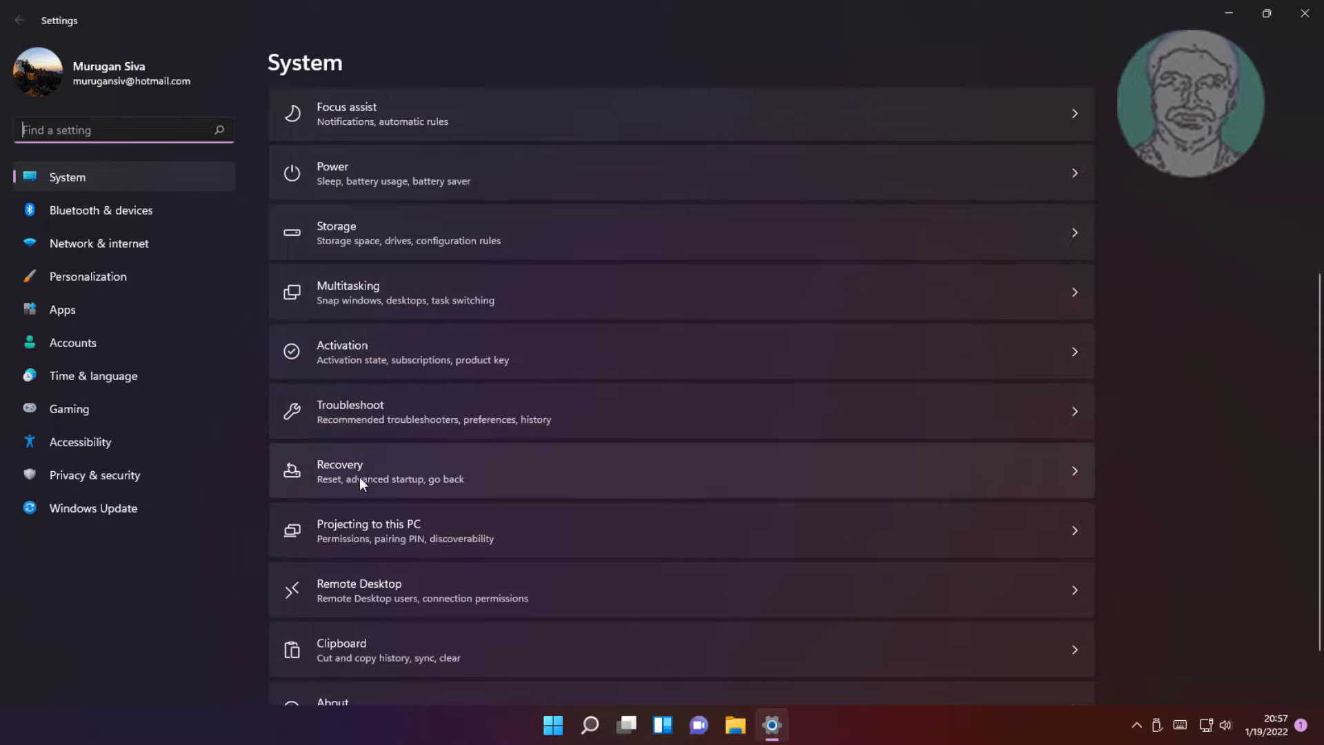
{"action": "left_click", "coordinate": [390, 477]}
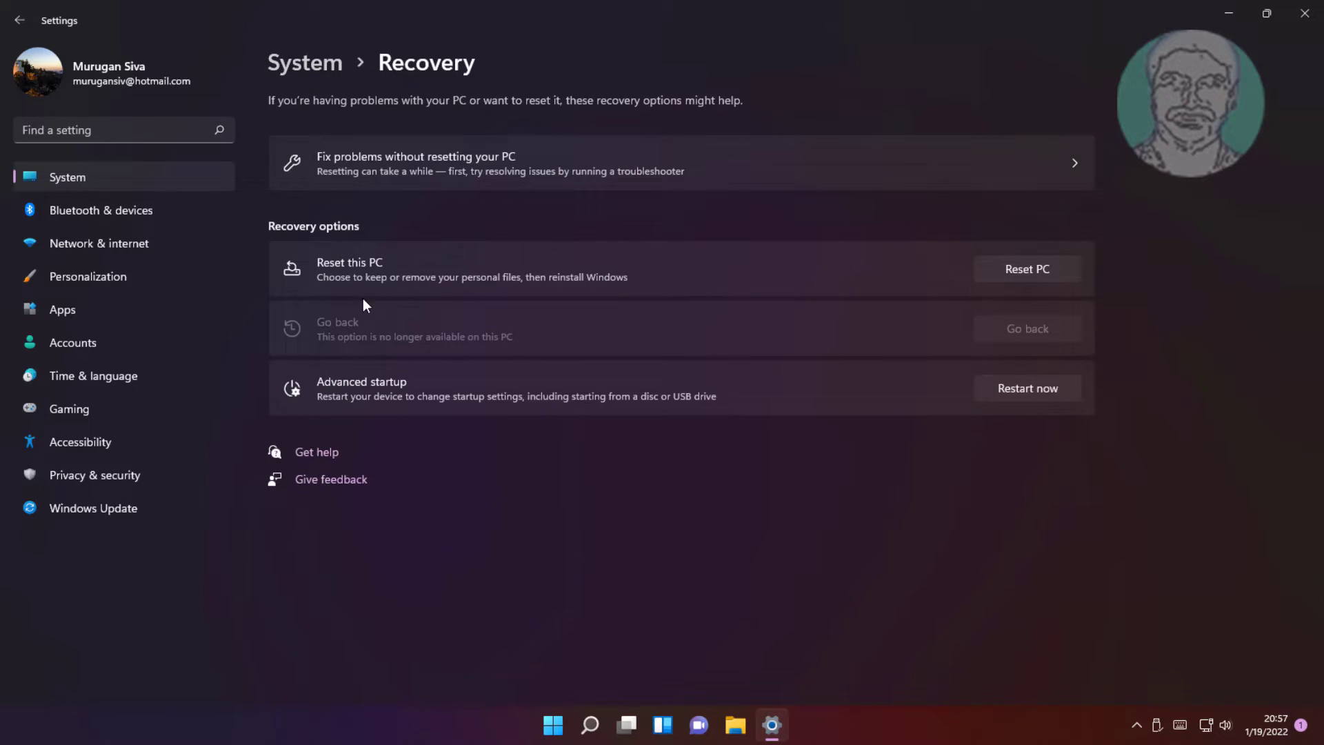
Reset this PC keeping personal files, reinstalling Windows via Cloud download
{"action": "left_click", "coordinate": [1027, 269]}
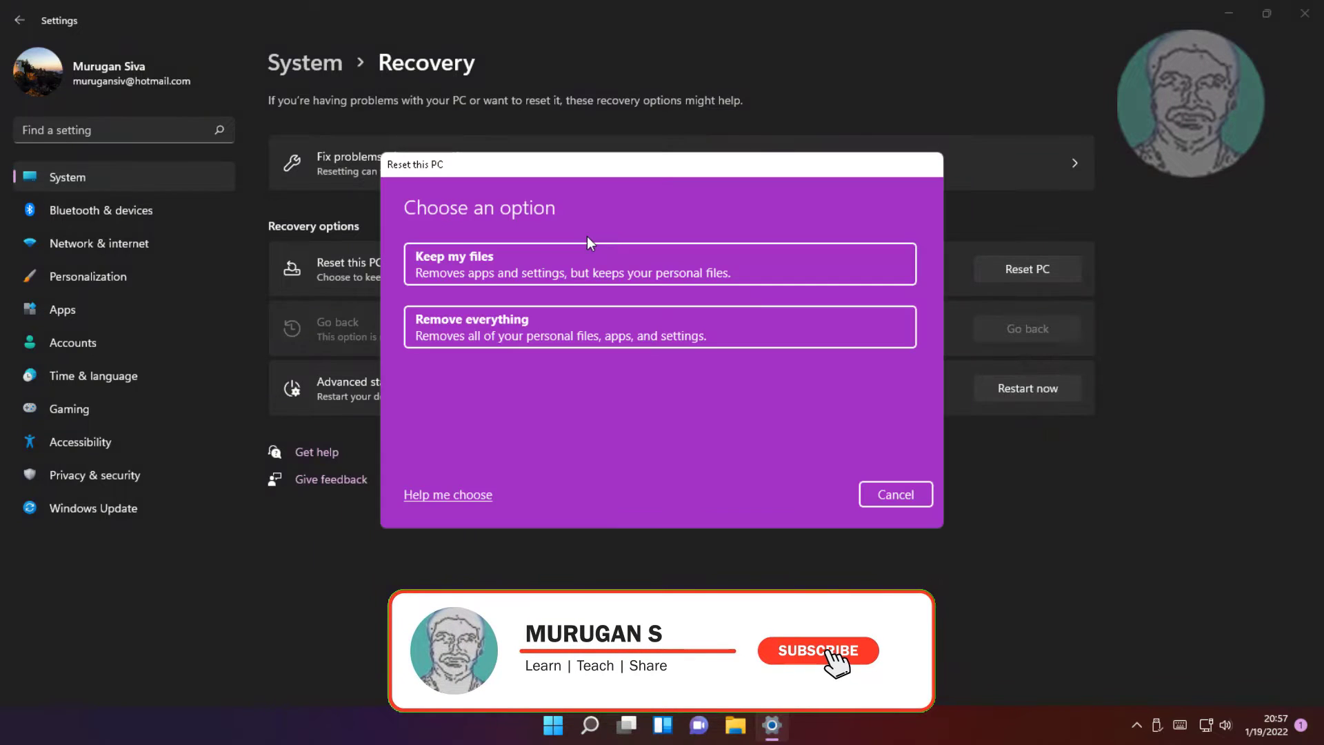
{"action": "left_click", "coordinate": [547, 267]}
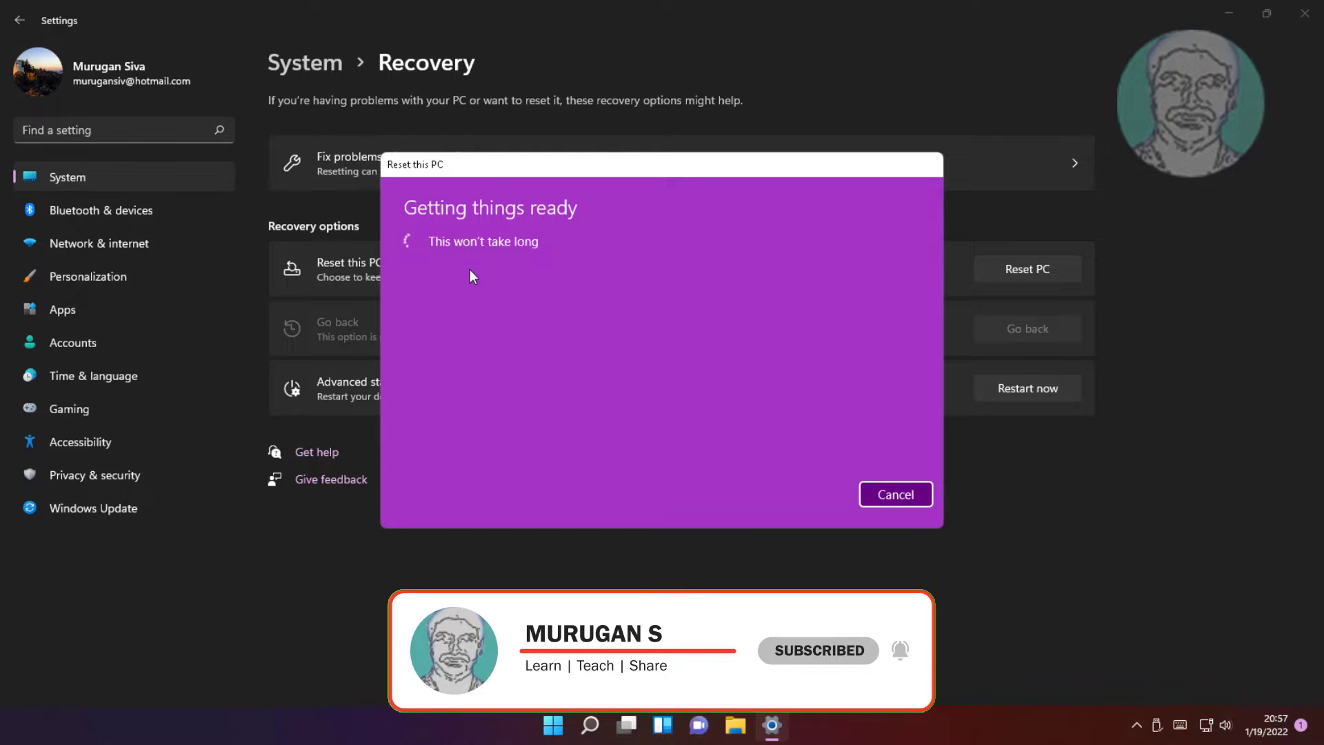
{"action": "left_click", "coordinate": [618, 274]}
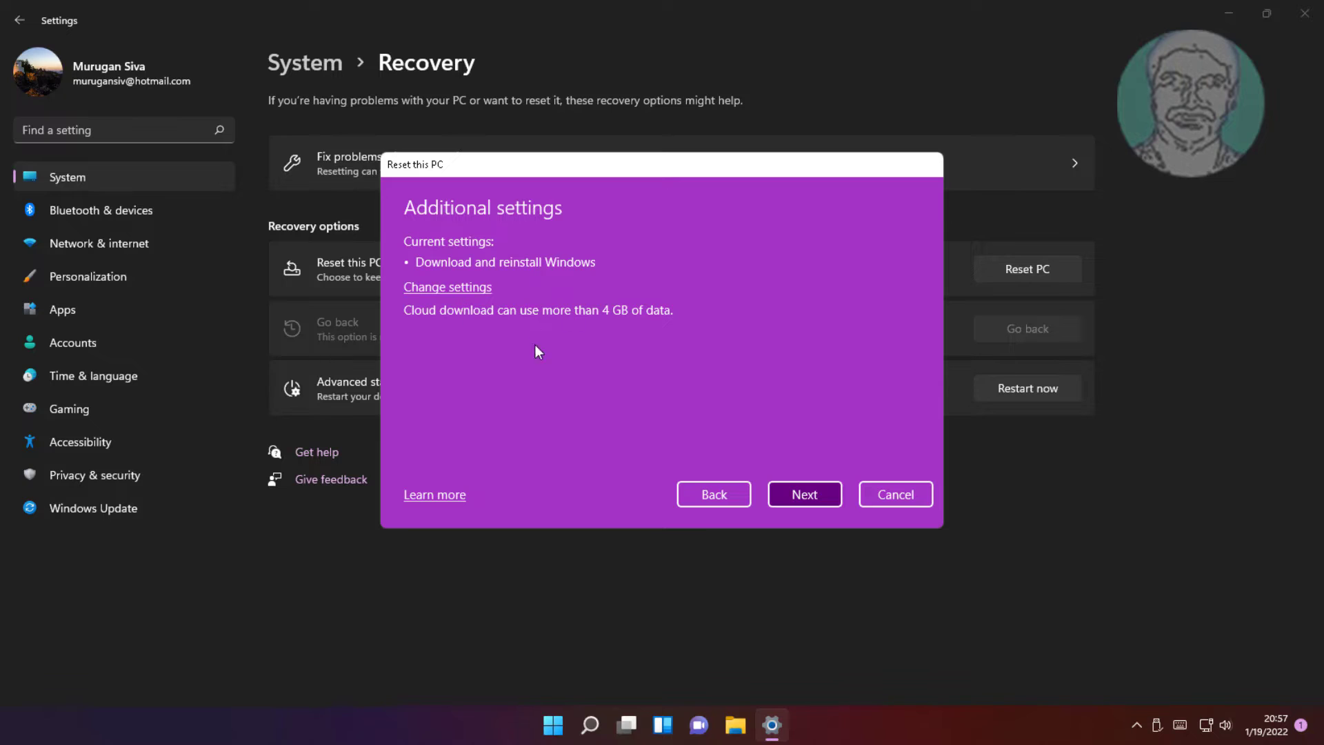
{"action": "left_click", "coordinate": [788, 493]}
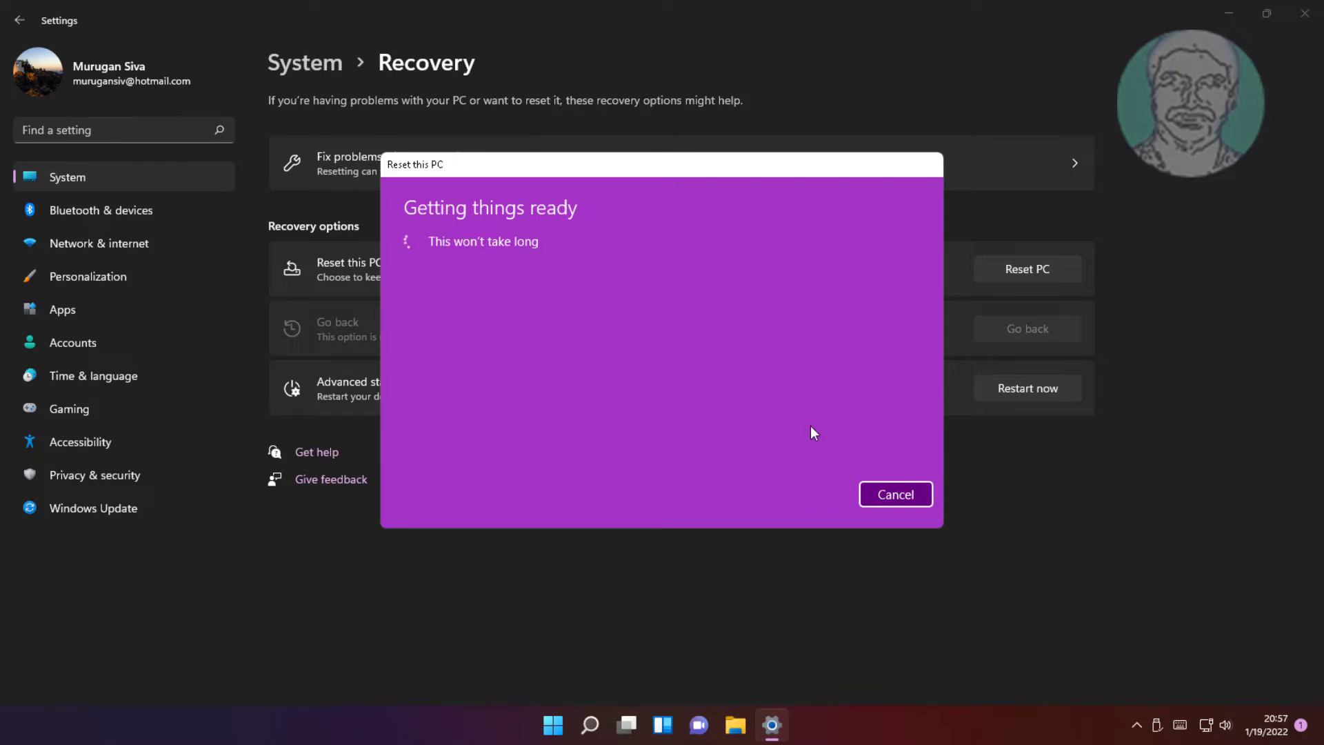